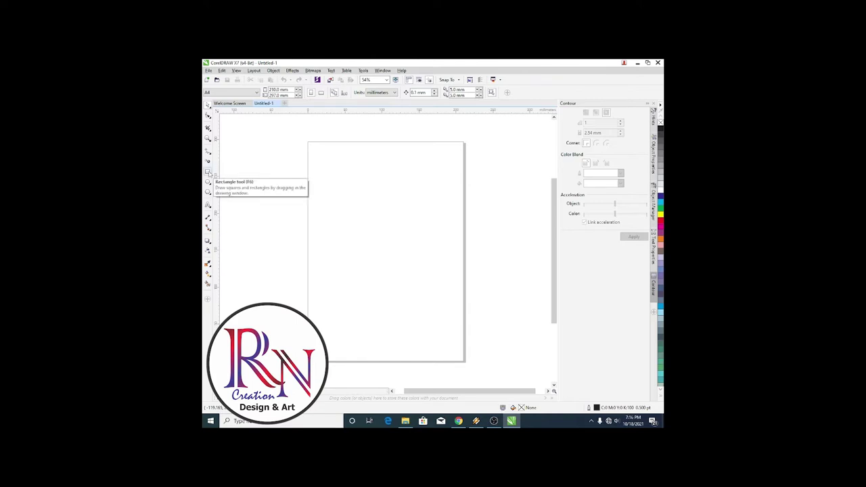
- Draw a rectangle about 89 × 45 mm in the upper part of the page
{"action": "left_click", "coordinate": [208, 173]}
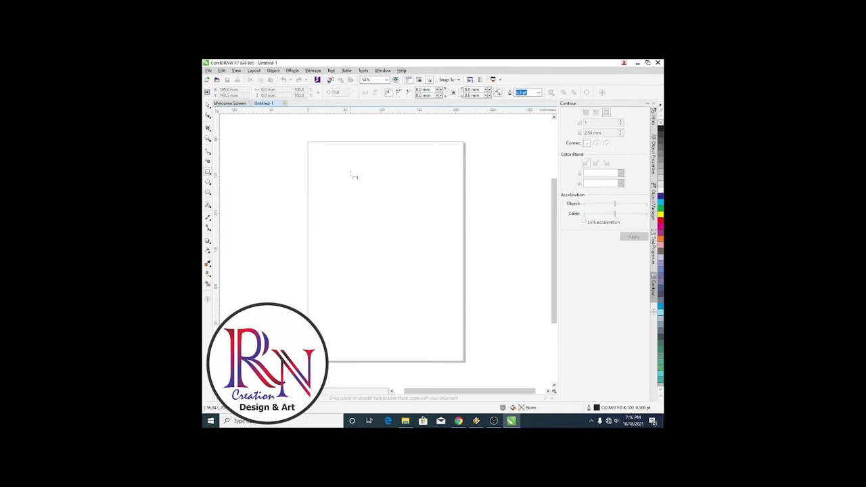
{"action": "left_click_drag", "start_coordinate": [356, 167], "coordinate": [423, 201]}
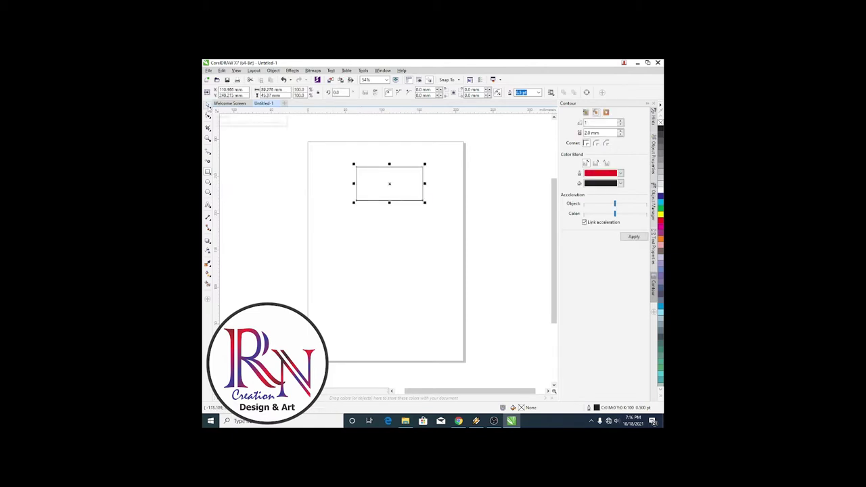
{"action": "left_click", "coordinate": [208, 110]}
{"action": "left_click", "coordinate": [389, 196]}
{"action": "key", "text": "Escape"}
- Set the rectangle's size to 85 mm wide and 50 mm high
{"action": "double_click", "coordinate": [272, 89]}
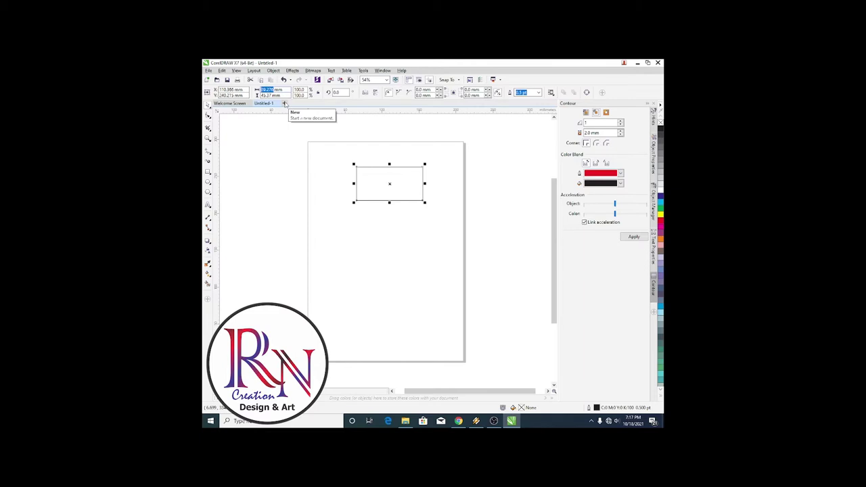
{"action": "type", "text": "8"}
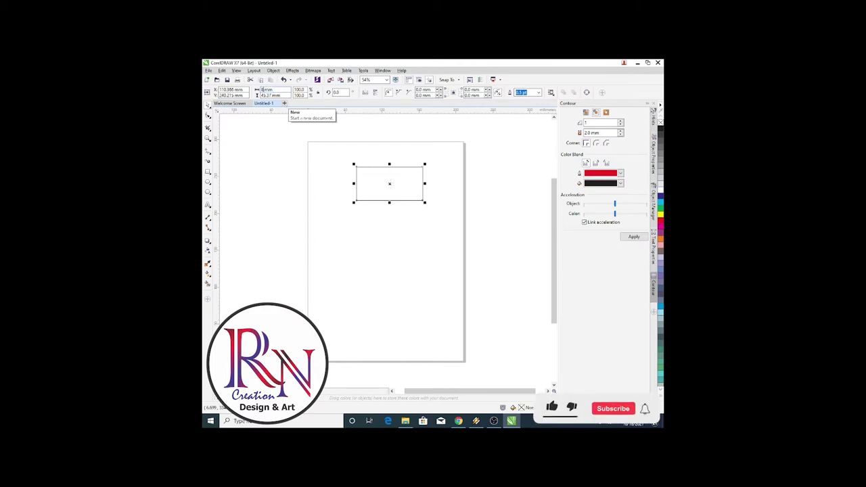
{"action": "type", "text": "5"}
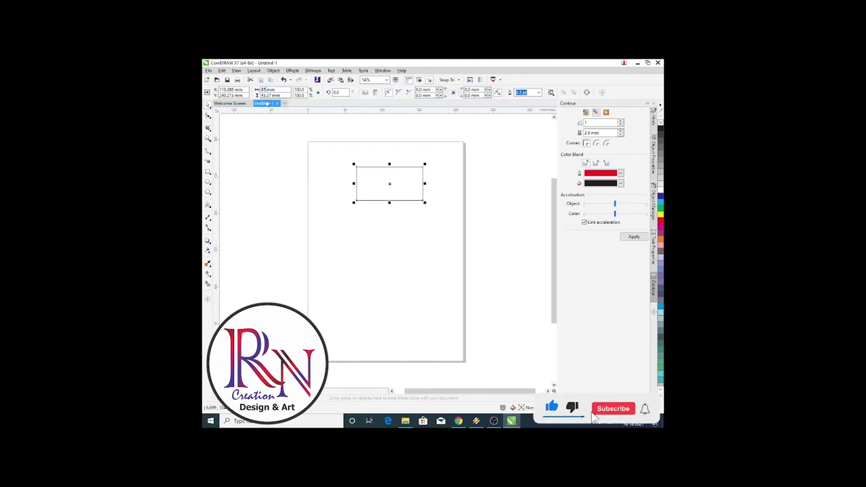
{"action": "left_click_drag", "start_coordinate": [271, 96], "coordinate": [259, 102]}
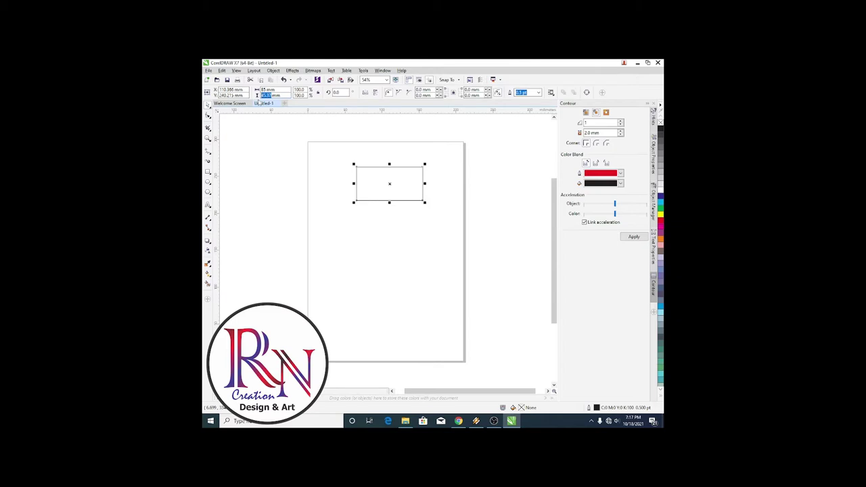
{"action": "type", "text": "50"}
{"action": "key", "text": "Return"}
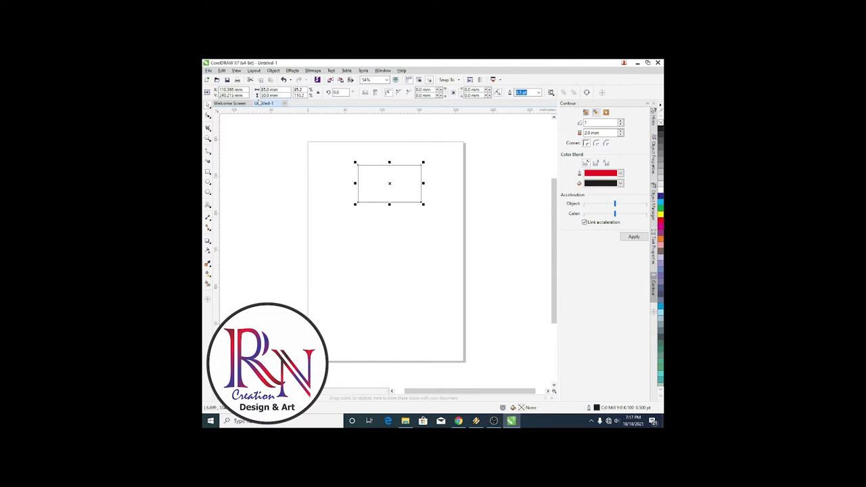
- Shift the rectangle slightly left to about X 101 mm and place a vertical guideline through its centre
{"action": "left_click_drag", "start_coordinate": [389, 183], "coordinate": [382, 184]}
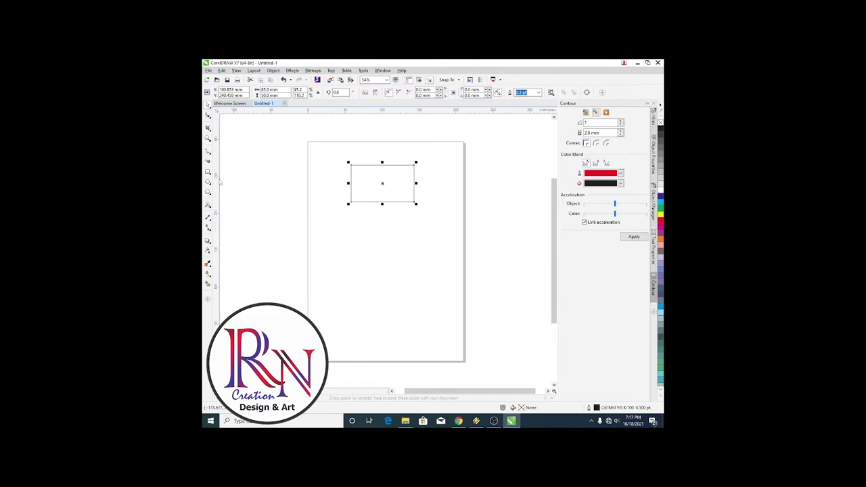
{"action": "left_click_drag", "start_coordinate": [218, 179], "coordinate": [383, 181]}
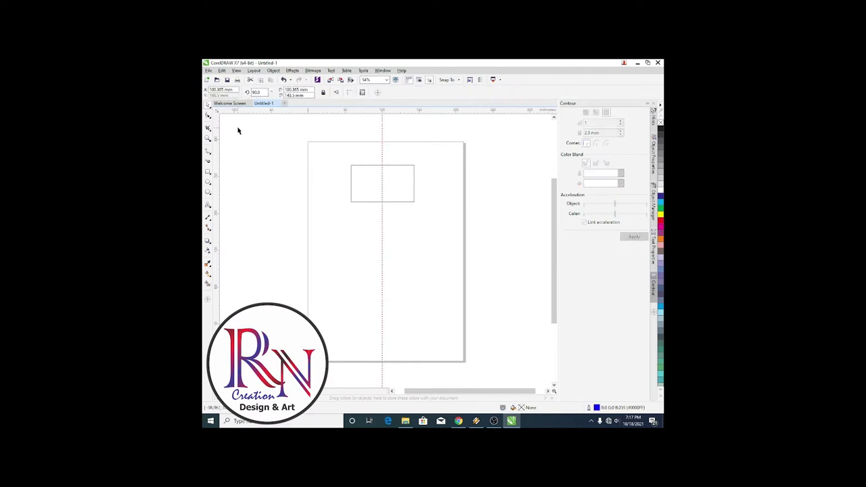
{"action": "left_click", "coordinate": [340, 183]}
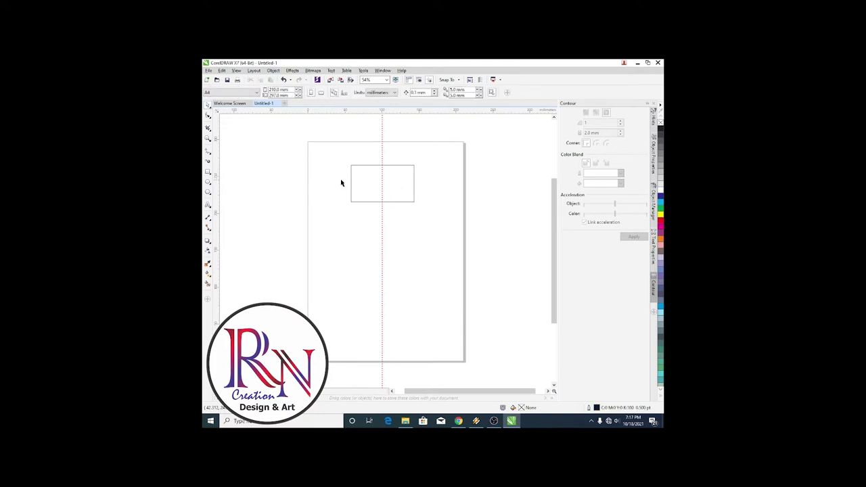
{"action": "left_click", "coordinate": [395, 195]}
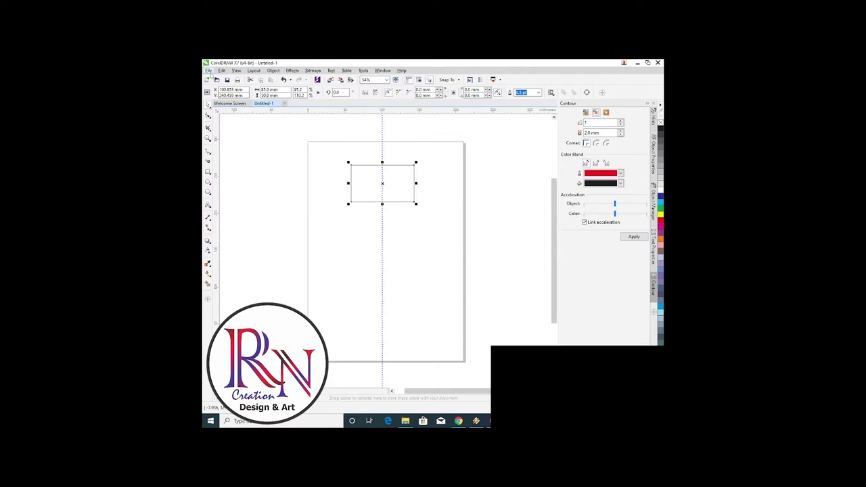
- Import the pngtree cute unicorn love heart stars fantasy background image and place it on the page
{"action": "left_click", "coordinate": [209, 71]}
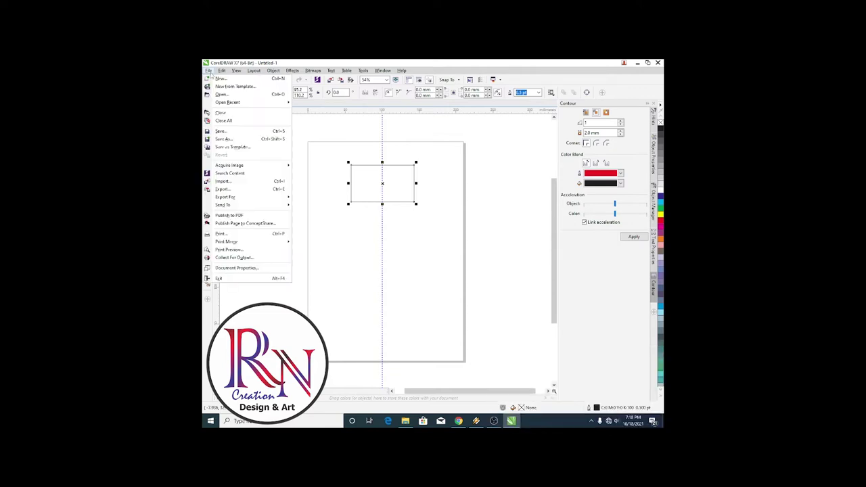
{"action": "left_click", "coordinate": [229, 182]}
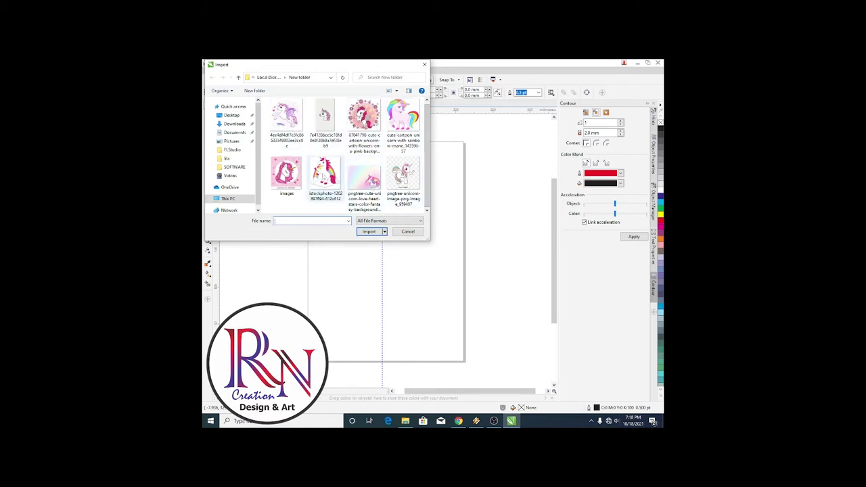
{"action": "left_click", "coordinate": [371, 181]}
{"action": "left_click", "coordinate": [369, 231]}
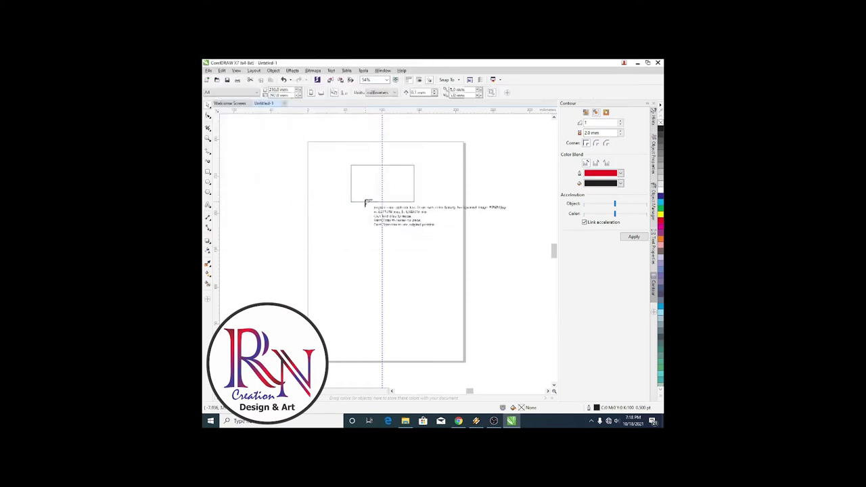
{"action": "left_click", "coordinate": [341, 161]}
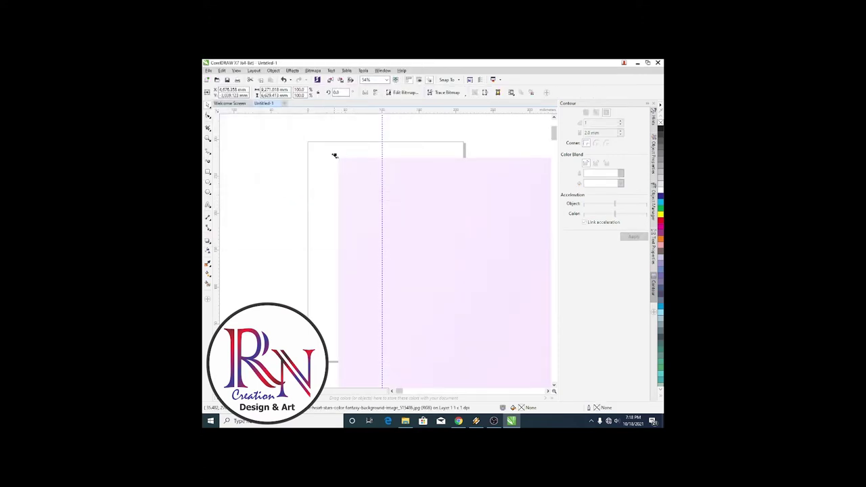
- Scale the imported unicorn image down to about 2,536 × 1,813 mm and position it below and left of the page
{"action": "left_click_drag", "start_coordinate": [335, 155], "coordinate": [429, 240]}
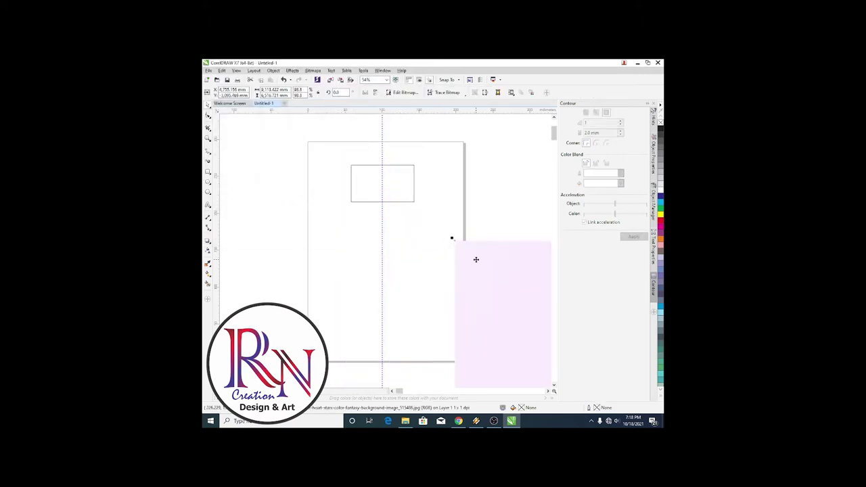
{"action": "scroll", "coordinate": [477, 260], "scroll_direction": "down", "scroll_amount": 4}
{"action": "mouse_move", "coordinate": [507, 286]}
{"action": "left_mouse_down"}
{"action": "mouse_move", "coordinate": [377, 234]}
{"action": "mouse_move", "coordinate": [513, 279]}
{"action": "left_mouse_up"}
{"action": "scroll", "coordinate": [513, 280], "scroll_direction": "down", "scroll_amount": 2}
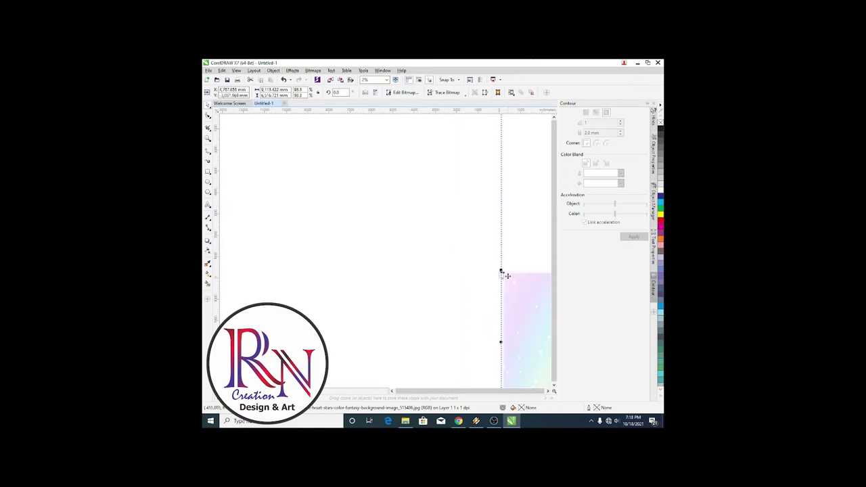
{"action": "left_click_drag", "start_coordinate": [502, 272], "coordinate": [534, 296]}
{"action": "left_click_drag", "start_coordinate": [545, 327], "coordinate": [323, 246]}
{"action": "left_click_drag", "start_coordinate": [313, 214], "coordinate": [397, 290]}
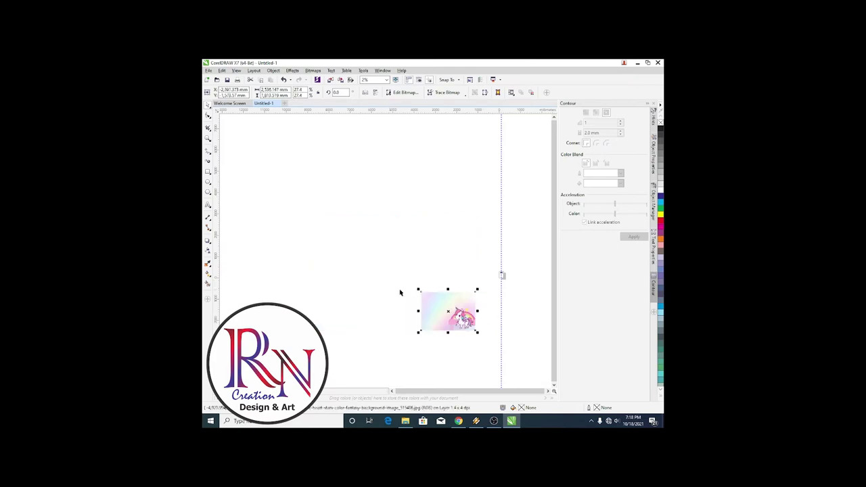
{"action": "scroll", "coordinate": [483, 327], "scroll_direction": "up", "scroll_amount": 1}
{"action": "scroll", "coordinate": [495, 319], "scroll_direction": "down", "scroll_amount": 1}
{"action": "scroll", "coordinate": [532, 278], "scroll_direction": "up", "scroll_amount": 2}
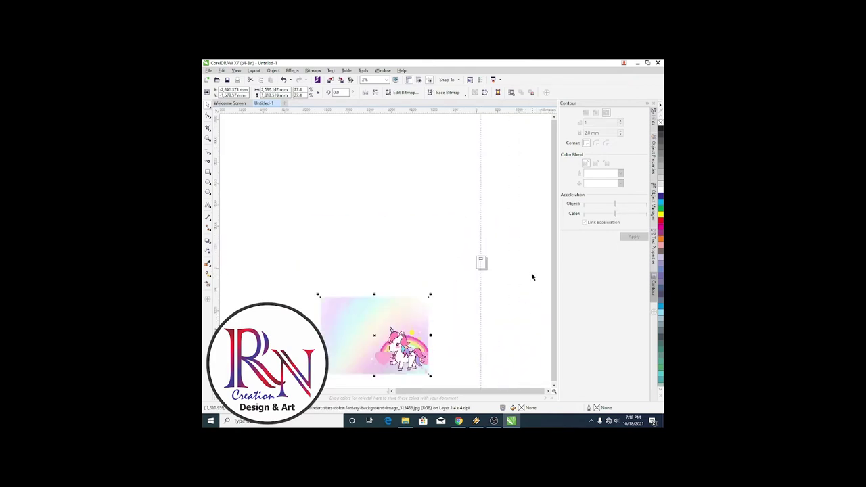
- Shrink the unicorn image to about 408 × 292 mm and place it just right of the page
{"action": "left_click_drag", "start_coordinate": [324, 295], "coordinate": [450, 198]}
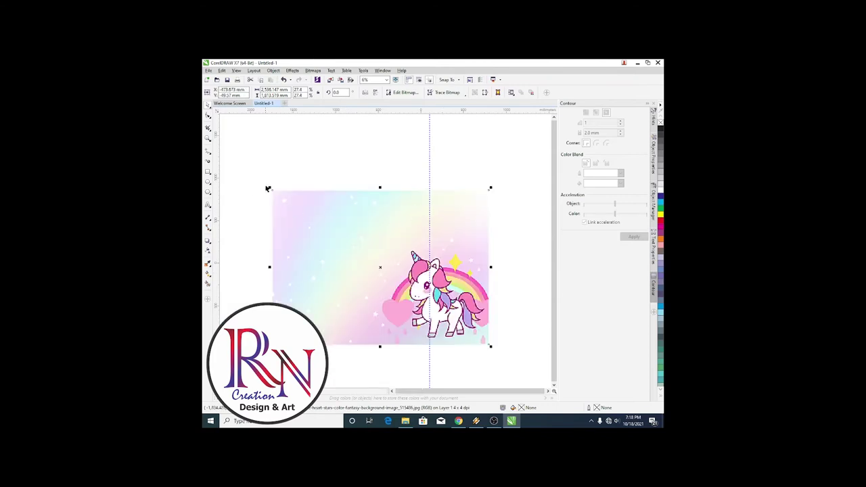
{"action": "left_click_drag", "start_coordinate": [270, 187], "coordinate": [367, 255]}
{"action": "left_click_drag", "start_coordinate": [426, 301], "coordinate": [421, 273]}
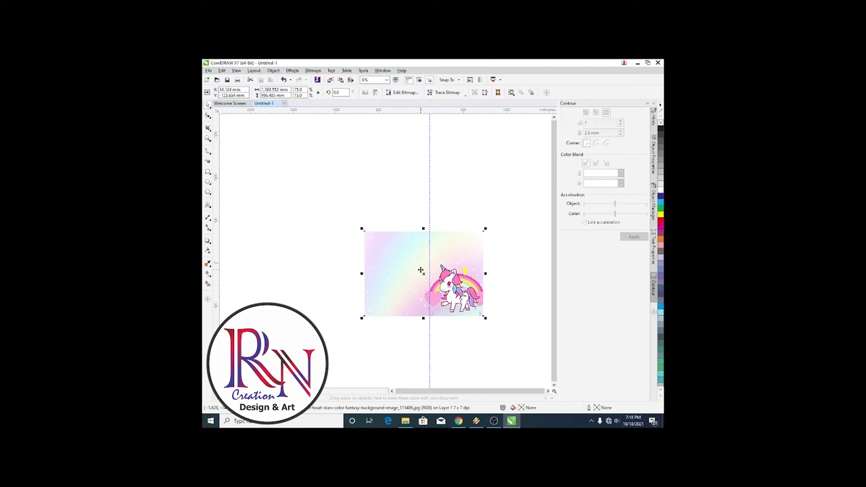
{"action": "left_click_drag", "start_coordinate": [362, 229], "coordinate": [422, 272]}
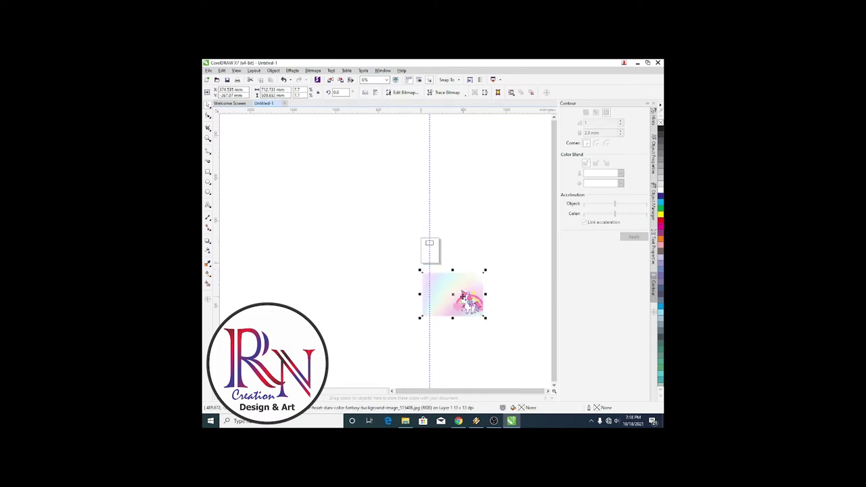
{"action": "left_click_drag", "start_coordinate": [479, 250], "coordinate": [479, 250]}
{"action": "scroll", "coordinate": [479, 251], "scroll_direction": "up", "scroll_amount": 1}
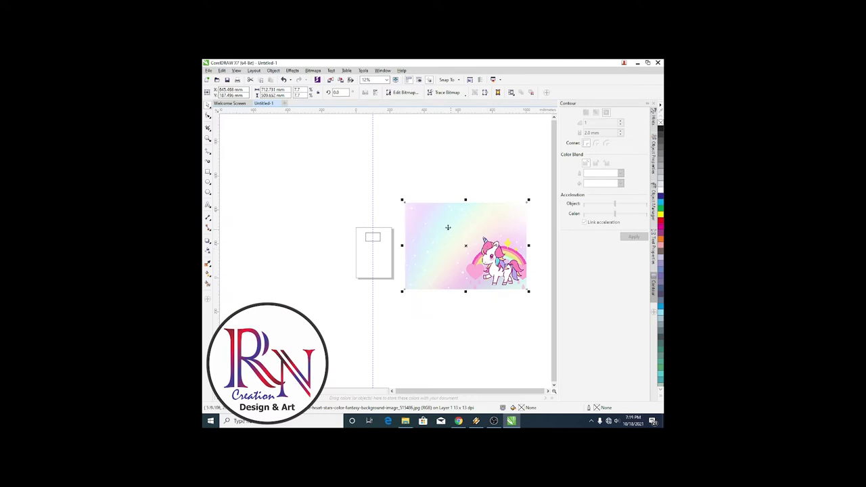
{"action": "left_click_drag", "start_coordinate": [402, 201], "coordinate": [454, 237]}
{"action": "left_click_drag", "start_coordinate": [491, 272], "coordinate": [438, 258]}
{"action": "scroll", "coordinate": [437, 257], "scroll_direction": "up", "scroll_amount": 1}
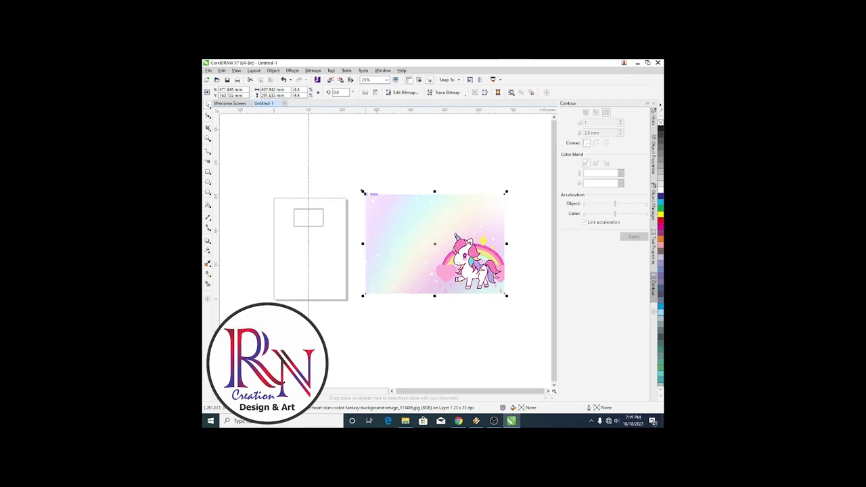
- Convert the unicorn image to a 500 dpi CMYK Color (32-bit) bitmap with anti-aliasing and transparent background
{"action": "left_click", "coordinate": [308, 71]}
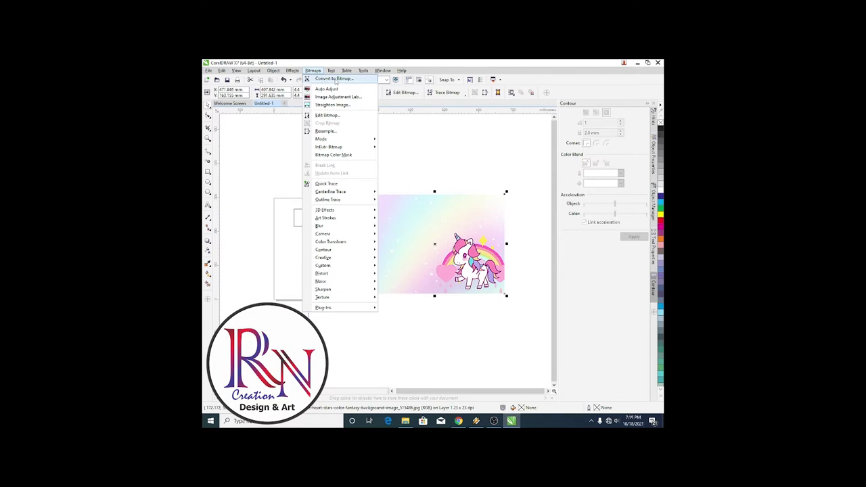
{"action": "left_click", "coordinate": [335, 80]}
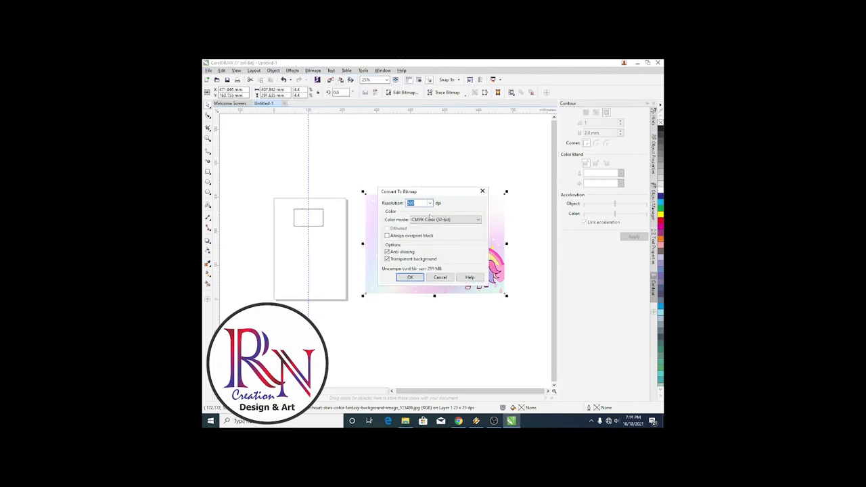
{"action": "left_click_drag", "start_coordinate": [440, 193], "coordinate": [563, 145]}
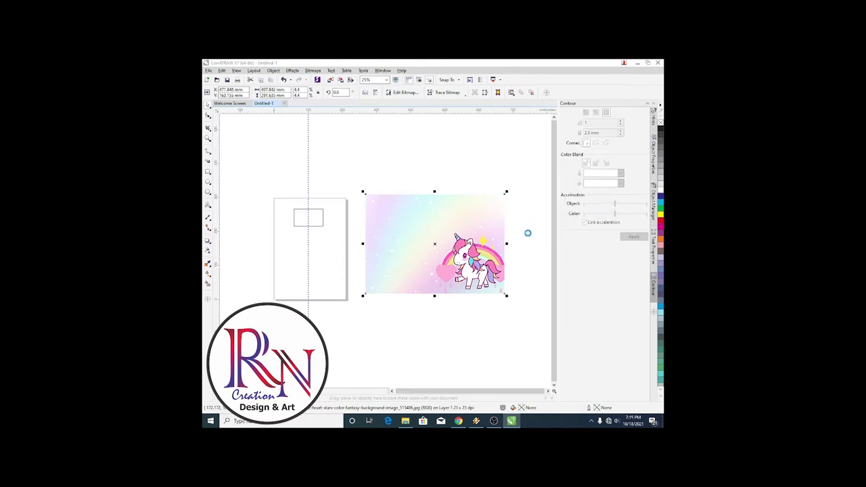
{"action": "left_click_drag", "start_coordinate": [495, 254], "coordinate": [495, 254]}
{"action": "left_click", "coordinate": [492, 255]}
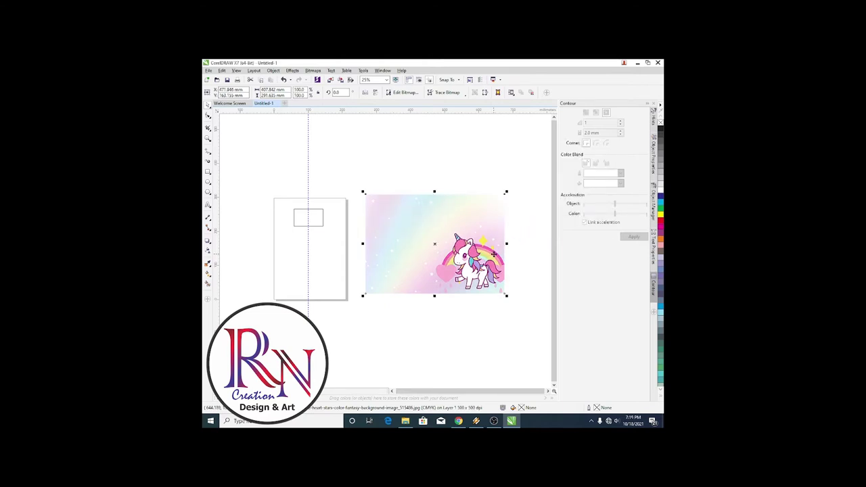
- Scale the unicorn bitmap down to about 88 × 63 mm and position it over the rectangle
{"action": "scroll", "coordinate": [477, 258], "scroll_direction": "up", "scroll_amount": 1}
{"action": "scroll", "coordinate": [477, 258], "scroll_direction": "down", "scroll_amount": 1}
{"action": "left_click_drag", "start_coordinate": [365, 195], "coordinate": [319, 219]}
{"action": "scroll", "coordinate": [319, 219], "scroll_direction": "up", "scroll_amount": 1}
{"action": "left_click_drag", "start_coordinate": [373, 278], "coordinate": [312, 233]}
{"action": "left_click_drag", "start_coordinate": [271, 207], "coordinate": [285, 223]}
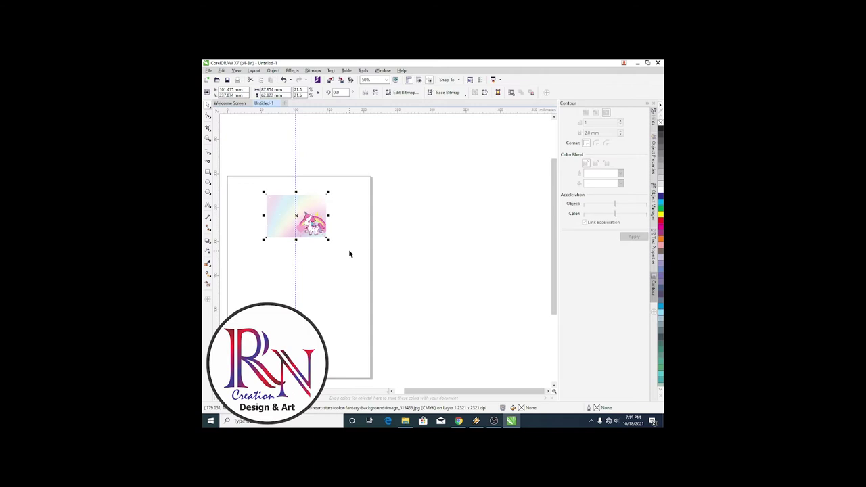
- Send the unicorn bitmap behind the rectangle and nudge it upward
{"action": "key", "text": "shift+Page_Down"}
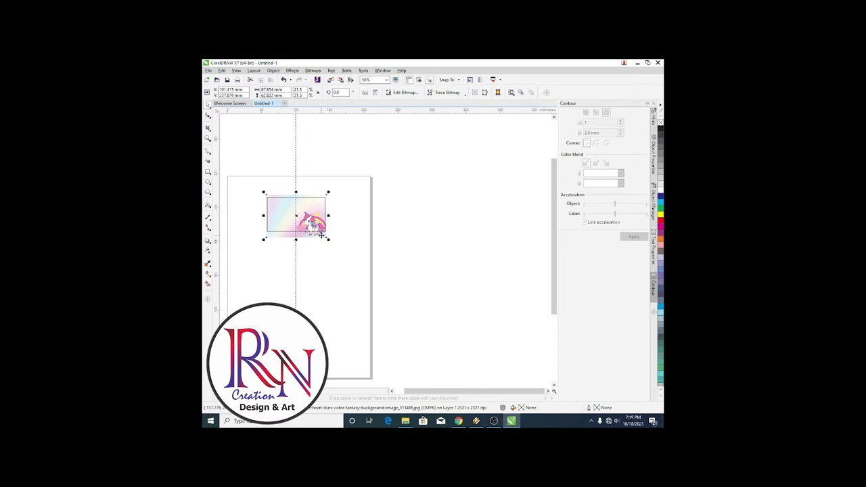
{"action": "key", "text": "Up"}
{"action": "key", "text": "Up"}
{"action": "key", "text": "Up"}
{"action": "key", "text": "Up"}
{"action": "key", "text": "Up"}
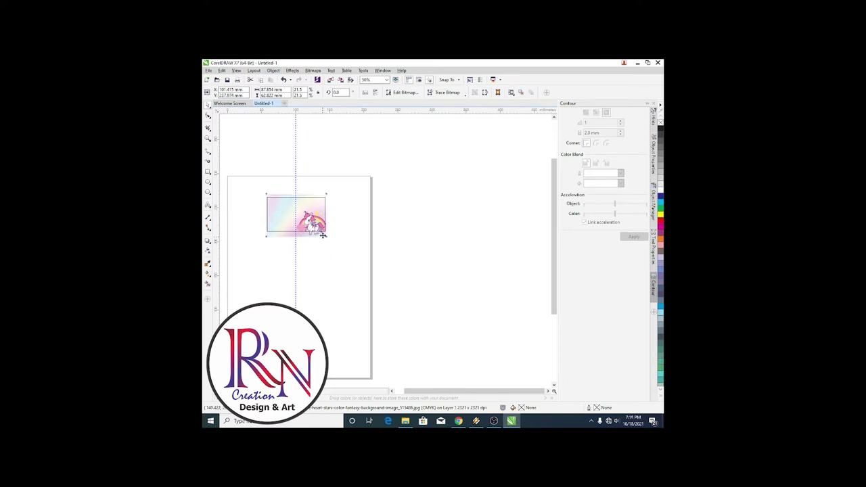
{"action": "scroll", "coordinate": [310, 226], "scroll_direction": "up", "scroll_amount": 2}
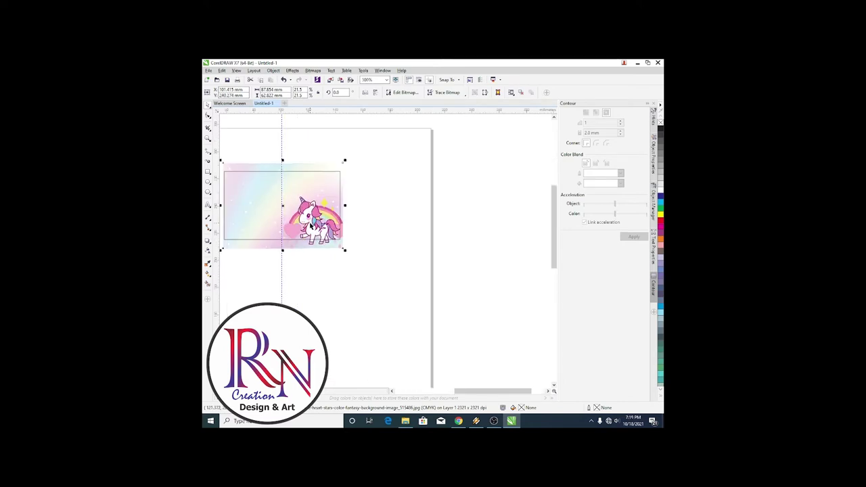
- Resize the unicorn bitmap to about 85 × 61 mm to match the rectangle's width, then nudge it right and upward
{"action": "left_click_drag", "start_coordinate": [343, 248], "coordinate": [340, 247]}
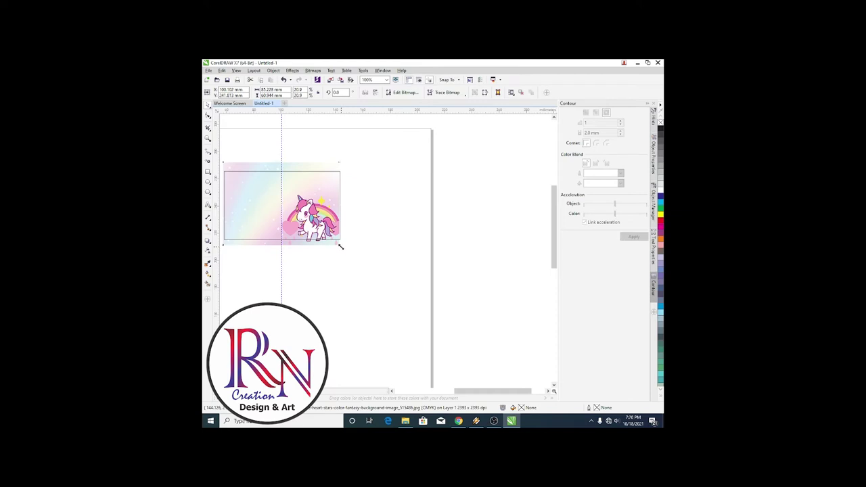
{"action": "key", "text": "Right"}
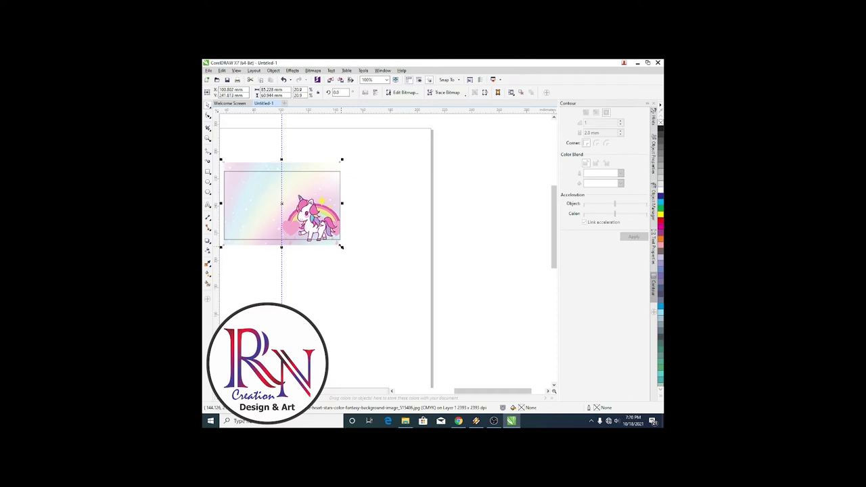
{"action": "key", "text": "Up"}
{"action": "key", "text": "Up"}
{"action": "key", "text": "Up"}
{"action": "key", "text": "Up"}
{"action": "key", "text": "Up"}
{"action": "key", "text": "Up"}
{"action": "key", "text": "Up"}
{"action": "key", "text": "Up"}
{"action": "key", "text": "Up"}
{"action": "key", "text": "Up"}
{"action": "key", "text": "Up"}
{"action": "key", "text": "Up"}
{"action": "key", "text": "Up"}
{"action": "key", "text": "Up"}
{"action": "key", "text": "Up"}
{"action": "key", "text": "Up"}
{"action": "key", "text": "Up"}
{"action": "key", "text": "Up"}
{"action": "key", "text": "Up"}
{"action": "key", "text": "Up"}
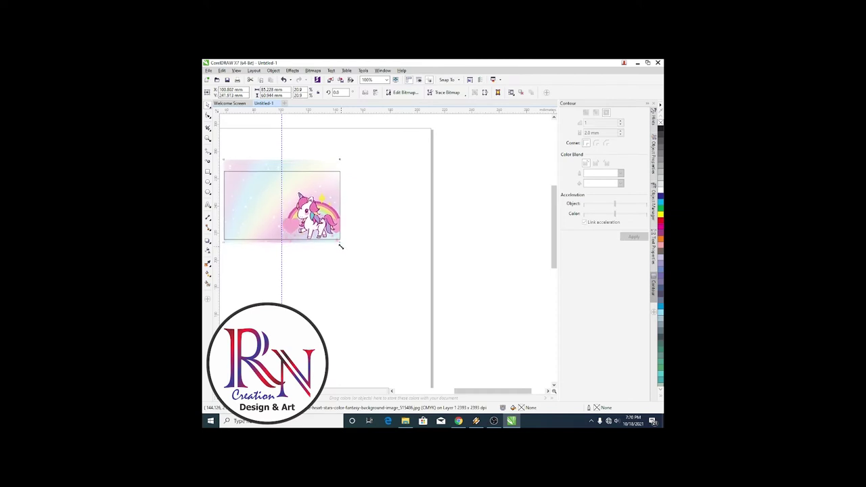
- Intersect the unicorn bitmap with the 85 × 50 mm rectangle and delete the original bitmap so only the cropped part remains
{"action": "left_click_drag", "start_coordinate": [341, 246], "coordinate": [341, 249]}
{"action": "left_click", "coordinate": [306, 202]}
{"action": "left_click", "coordinate": [305, 200]}
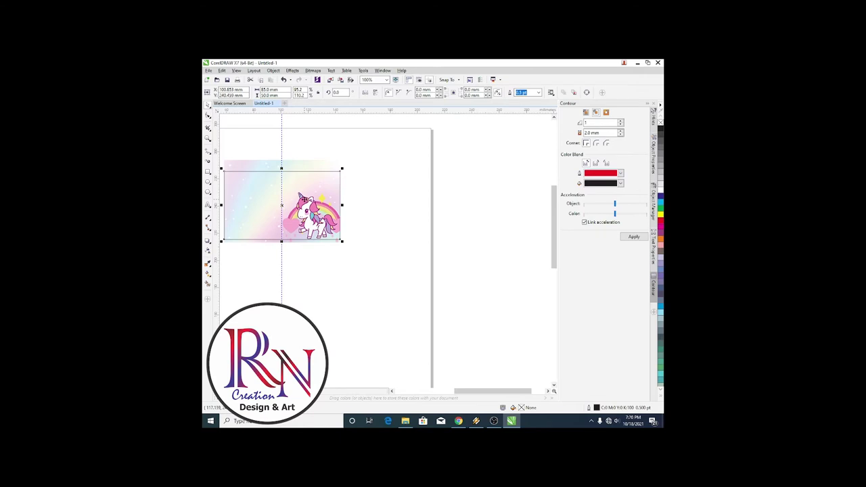
{"action": "left_click", "coordinate": [293, 169]}
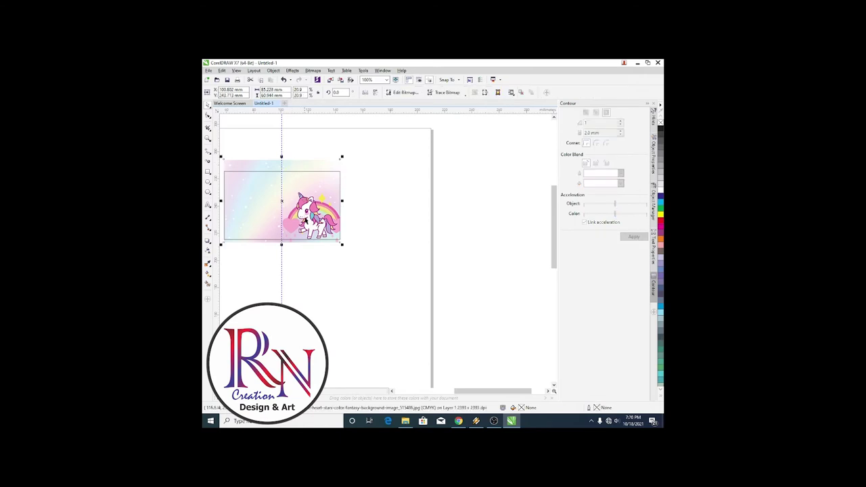
{"action": "left_click", "coordinate": [305, 220]}
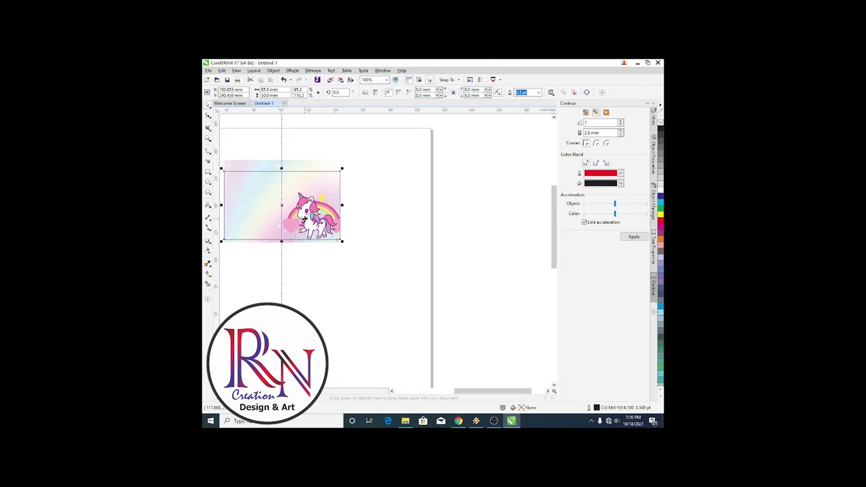
{"action": "left_click", "coordinate": [301, 167]}
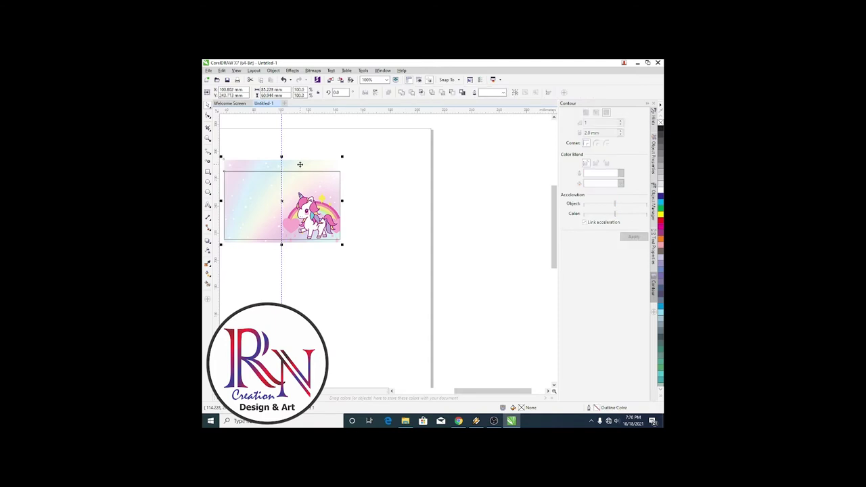
{"action": "left_click", "coordinate": [421, 93]}
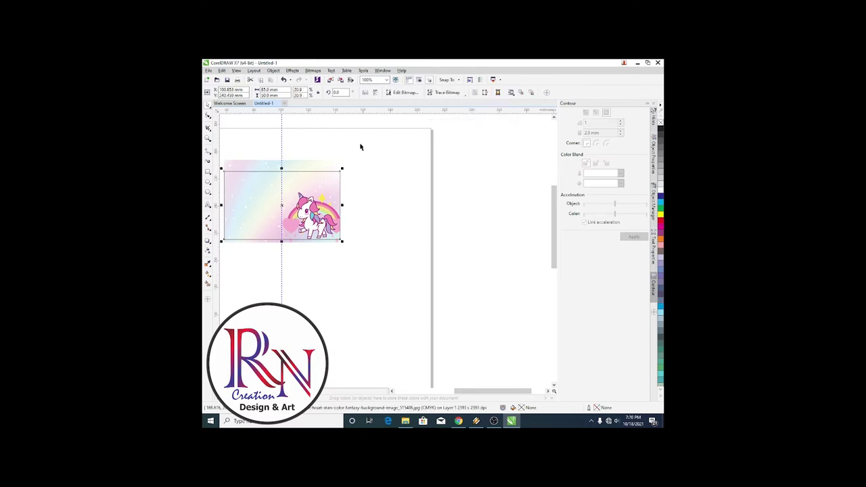
{"action": "left_click_drag", "start_coordinate": [314, 167], "coordinate": [385, 168]}
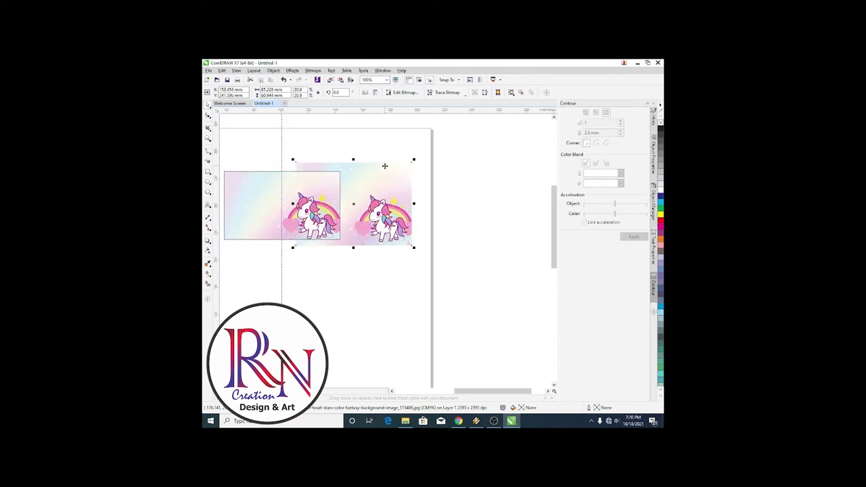
{"action": "key", "text": "Delete"}
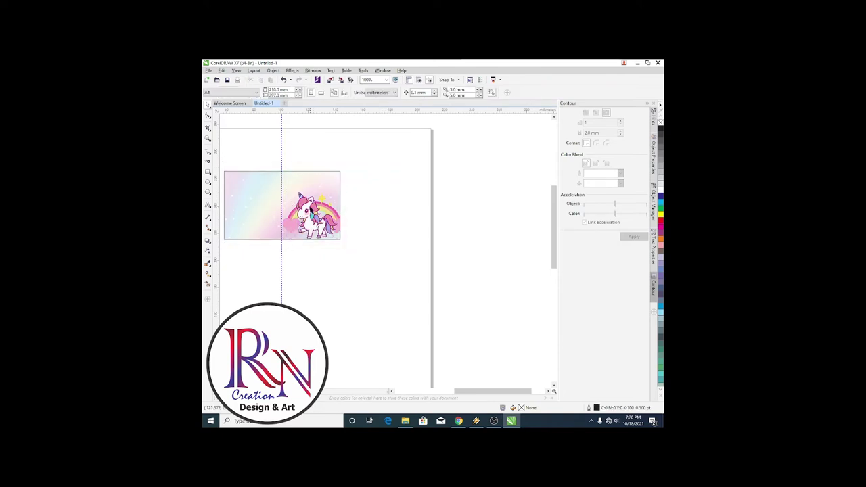
- Group the cropped unicorn image with the rectangle
{"action": "scroll", "coordinate": [310, 210], "scroll_direction": "down", "scroll_amount": 2}
{"action": "left_click", "coordinate": [311, 203]}
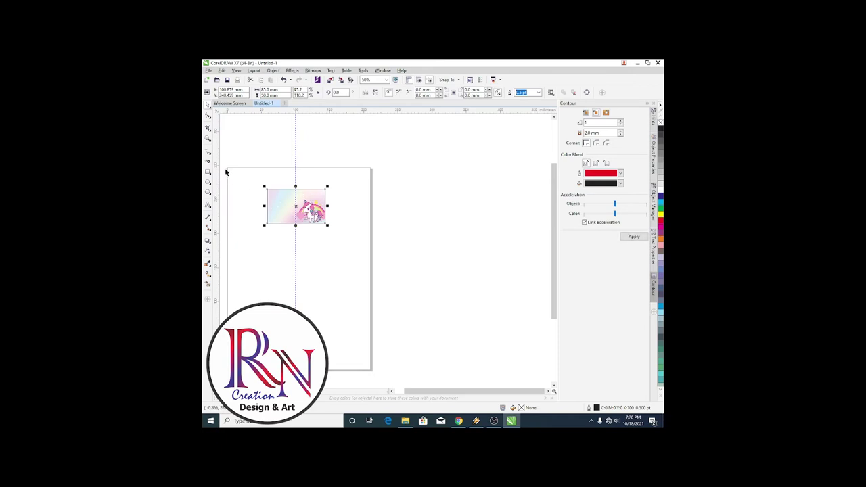
{"action": "left_click", "coordinate": [264, 192]}
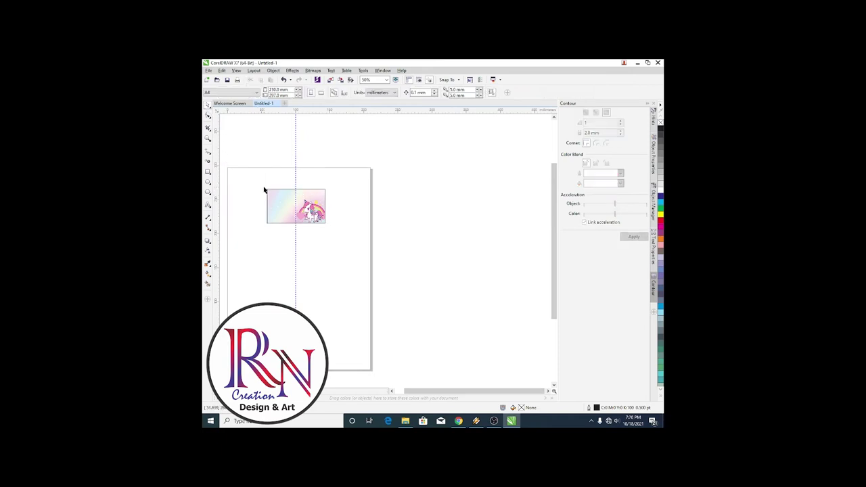
{"action": "left_click_drag", "start_coordinate": [264, 189], "coordinate": [328, 228]}
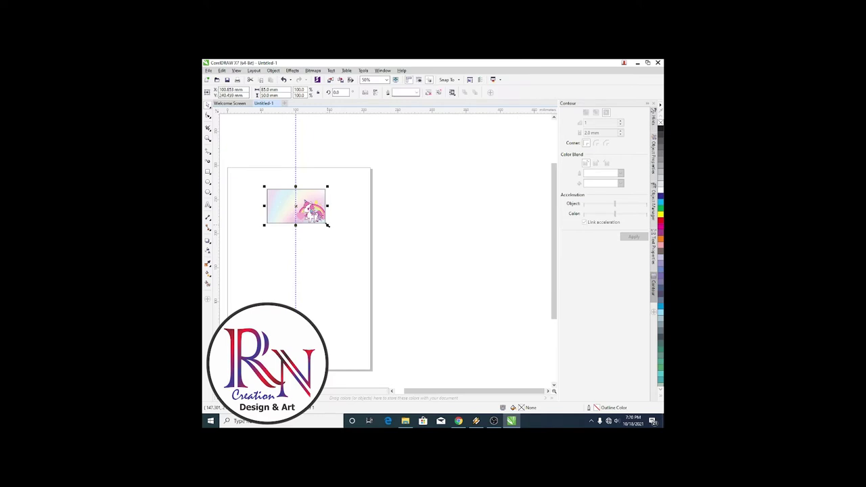
{"action": "left_click", "coordinate": [311, 240]}
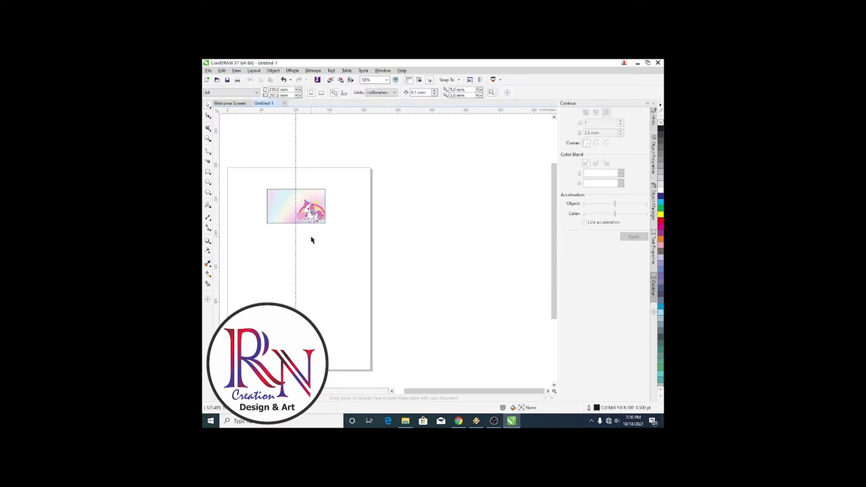
- Add the Arial text "Kartu Pengambilan", scale it to about 65 mm wide and place it across the card's upper part
{"action": "left_click", "coordinate": [207, 206]}
{"action": "left_click", "coordinate": [266, 241]}
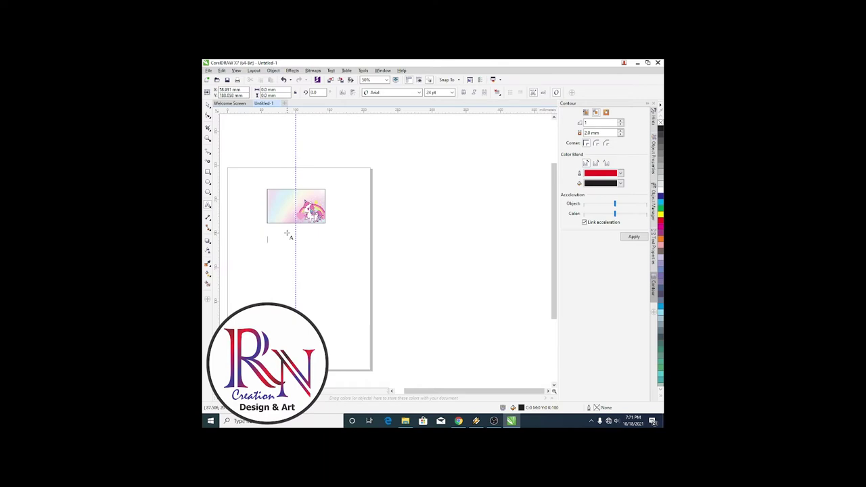
{"action": "type", "text": "Kartu Pengambilan"}
{"action": "left_click", "coordinate": [287, 235]}
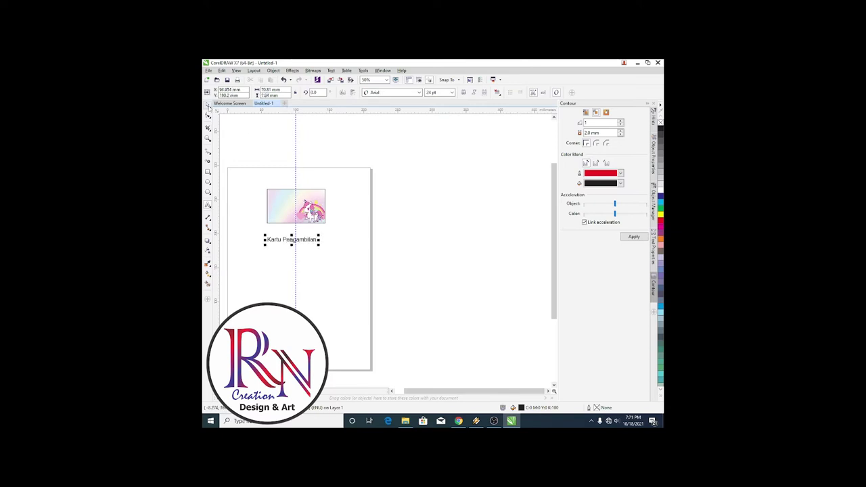
{"action": "left_click_drag", "start_coordinate": [293, 241], "coordinate": [316, 199]}
{"action": "scroll", "coordinate": [307, 196], "scroll_direction": "up", "scroll_amount": 1}
- Make the "Kartu Pengambilan" title bold and nudge it left to centre it on the card
{"action": "left_click", "coordinate": [290, 196]}
{"action": "double_click", "coordinate": [290, 196]}
{"action": "left_click_drag", "start_coordinate": [238, 195], "coordinate": [329, 195]}
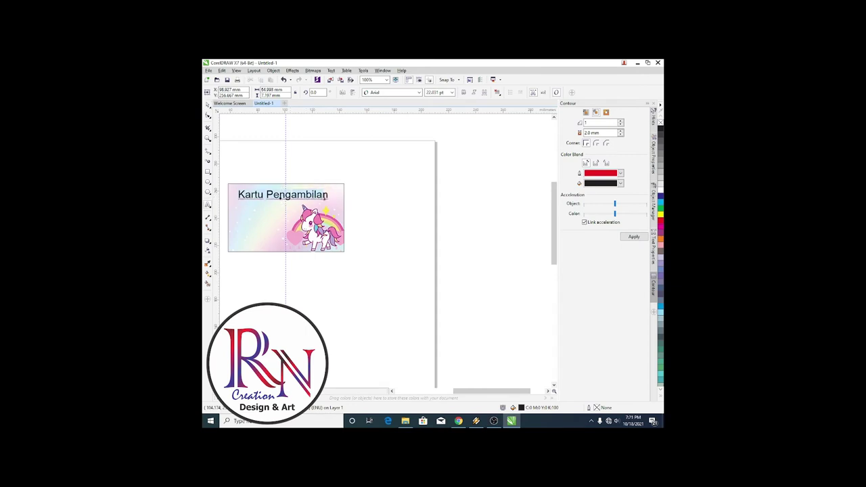
{"action": "left_click", "coordinate": [463, 92]}
{"action": "left_click", "coordinate": [311, 195]}
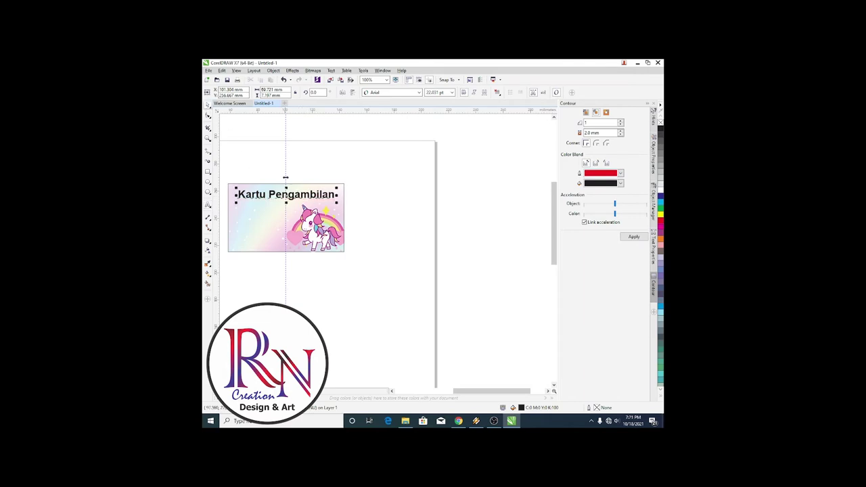
{"action": "key", "text": "Left"}
{"action": "key", "text": "Left"}
{"action": "key", "text": "Left"}
{"action": "key", "text": "Left"}
{"action": "key", "text": "Left"}
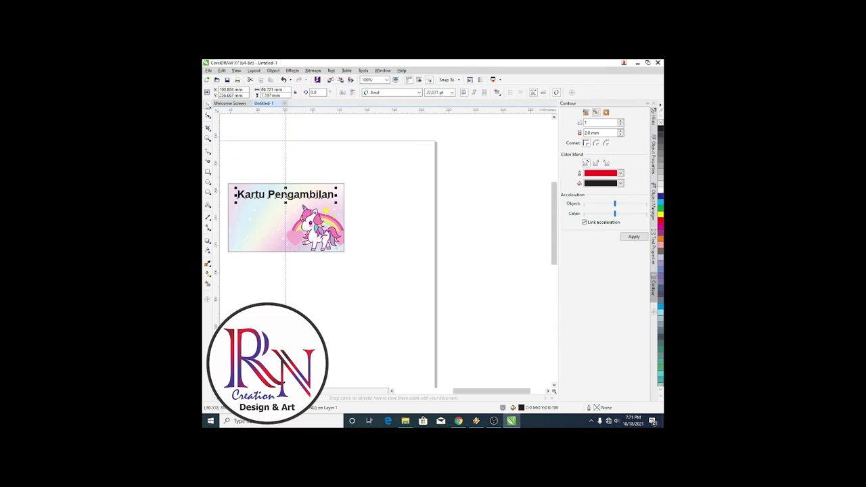
- Scale the "Kartu Pengambilan" title down to about 56 mm wide and reposition it slightly lower around the vertical guideline
{"action": "left_click", "coordinate": [320, 265]}
{"action": "scroll", "coordinate": [295, 226], "scroll_direction": "down", "scroll_amount": 1}
{"action": "scroll", "coordinate": [296, 227], "scroll_direction": "up", "scroll_amount": 1}
{"action": "left_click", "coordinate": [335, 210]}
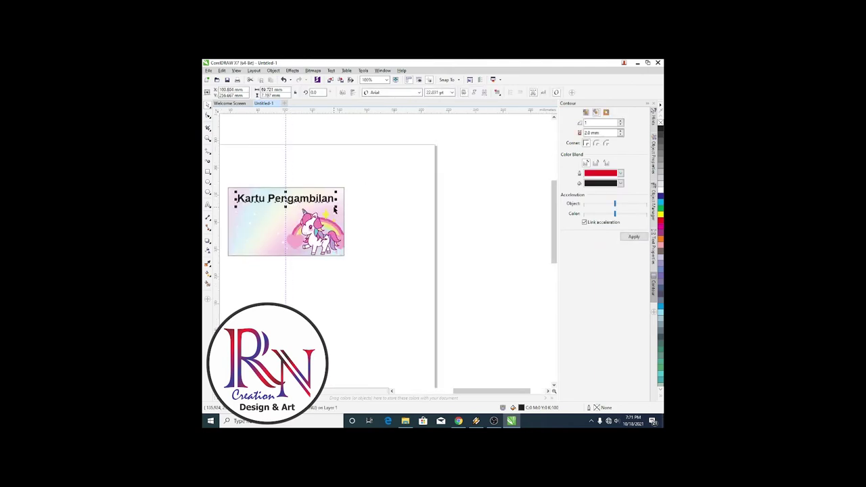
{"action": "left_click_drag", "start_coordinate": [336, 207], "coordinate": [312, 200]}
{"action": "key", "text": "Left"}
{"action": "key", "text": "Left"}
{"action": "key", "text": "Left"}
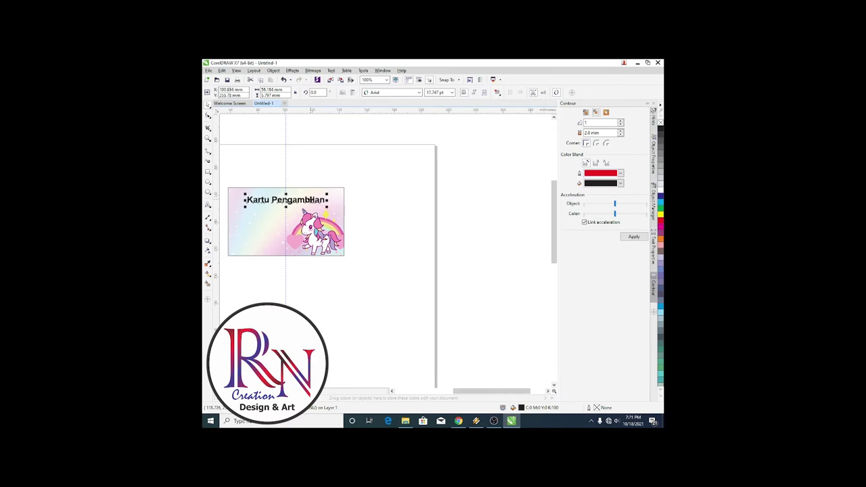
{"action": "left_click_drag", "start_coordinate": [312, 200], "coordinate": [312, 200]}
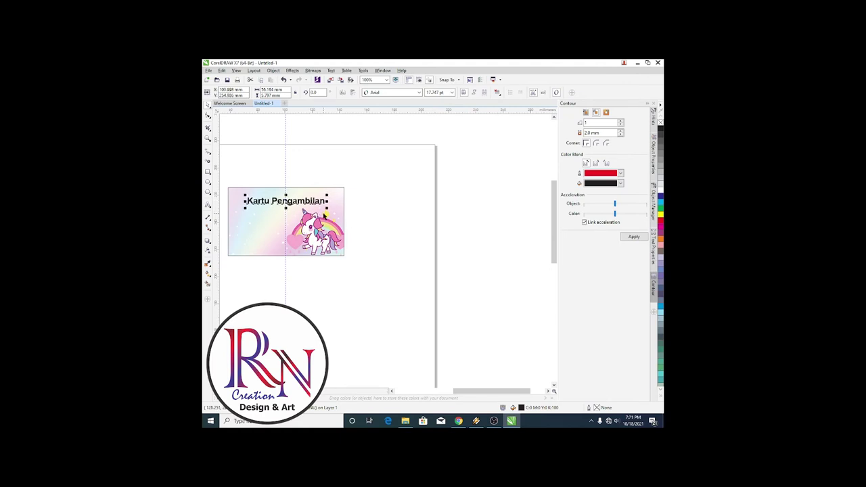
- Shrink the "Kartu Pengambilan" title to about 51 mm wide and nudge it right until it is centred on the card
{"action": "left_click_drag", "start_coordinate": [328, 209], "coordinate": [321, 206]}
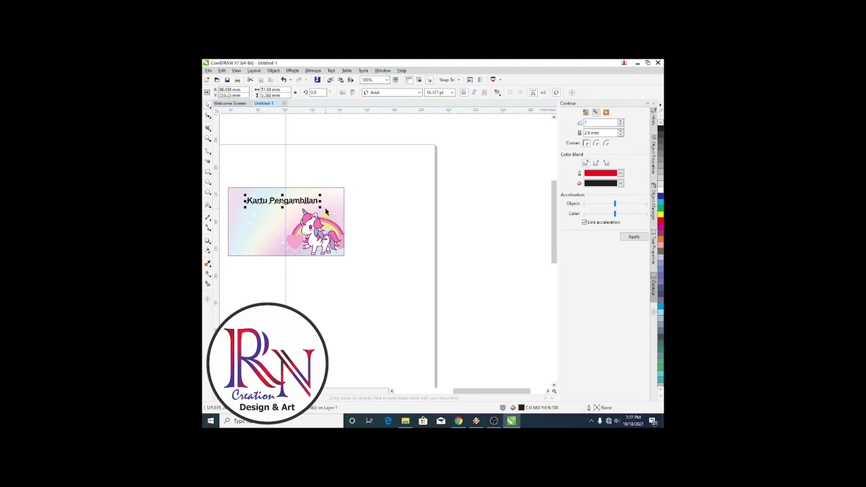
{"action": "key", "text": "Right"}
{"action": "key", "text": "Right"}
{"action": "key", "text": "Right"}
{"action": "key", "text": "Right"}
{"action": "key", "text": "Right"}
{"action": "key", "text": "Right"}
{"action": "key", "text": "Right"}
{"action": "key", "text": "Right"}
{"action": "key", "text": "Right"}
{"action": "key", "text": "Right"}
{"action": "key", "text": "Right"}
{"action": "key", "text": "Right"}
{"action": "key", "text": "Right"}
{"action": "key", "text": "Right"}
{"action": "key", "text": "Right"}
{"action": "key", "text": "Right"}
{"action": "key", "text": "Right"}
{"action": "key", "text": "Right"}
{"action": "key", "text": "Right"}
{"action": "key", "text": "Right"}
{"action": "key", "text": "Right"}
{"action": "key", "text": "Right"}
{"action": "key", "text": "Right"}
{"action": "key", "text": "Right"}
{"action": "key", "text": "Right"}
{"action": "key", "text": "Right"}
{"action": "key", "text": "Right"}
{"action": "key", "text": "Right"}
{"action": "key", "text": "Right"}
{"action": "key", "text": "Right"}
{"action": "key", "text": "Right"}
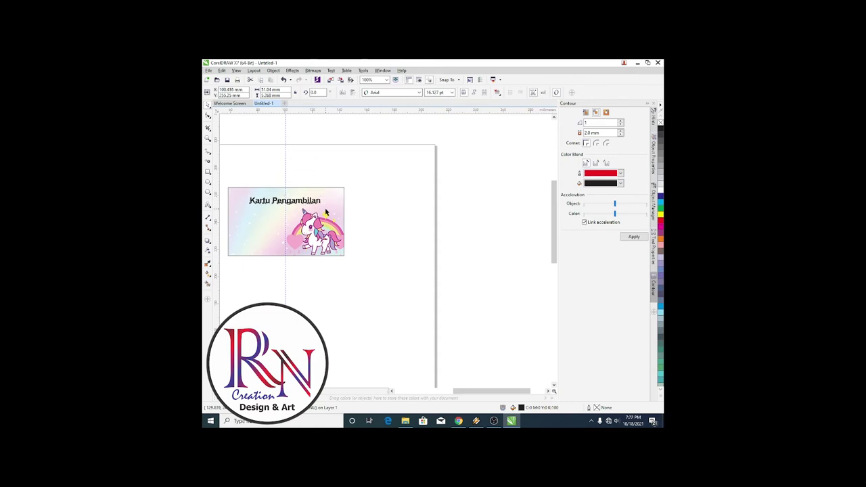
{"action": "left_click", "coordinate": [355, 219]}
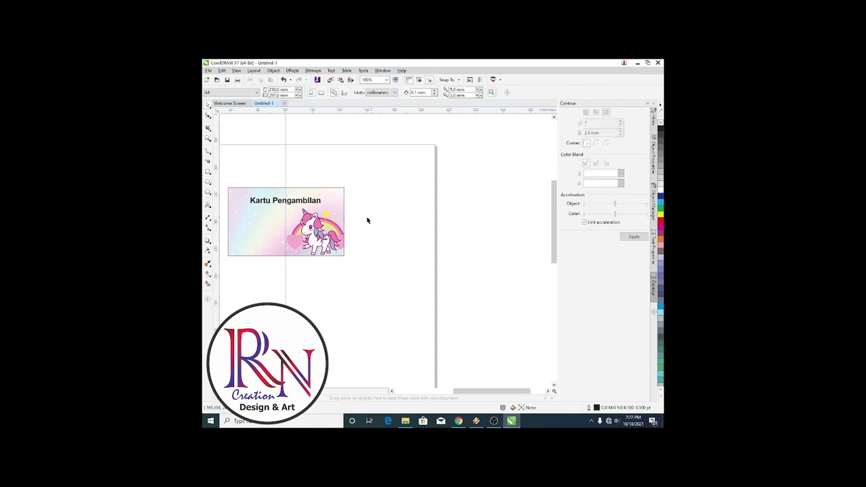
{"action": "scroll", "coordinate": [354, 220], "scroll_direction": "down", "scroll_amount": 2}
{"action": "scroll", "coordinate": [323, 216], "scroll_direction": "up", "scroll_amount": 2}
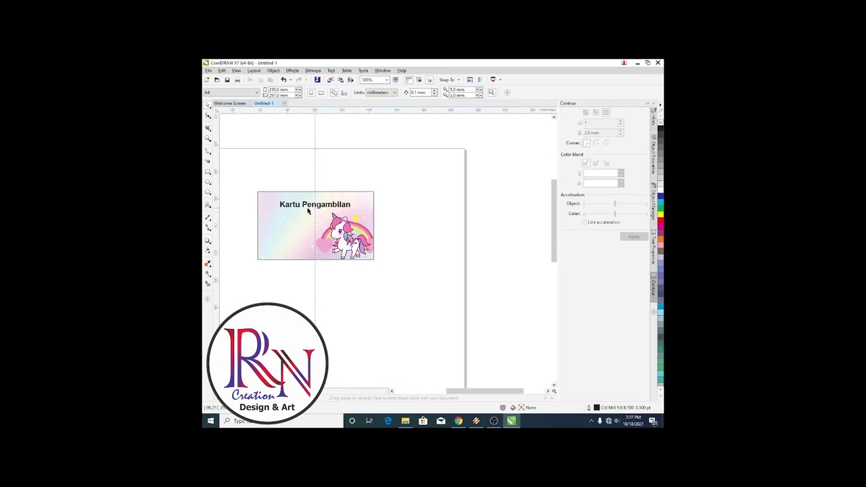
- Add the text "Snack" below the card and set its font to Forte
{"action": "left_click", "coordinate": [296, 206]}
{"action": "left_click", "coordinate": [270, 293]}
{"action": "key", "text": "F8"}
{"action": "left_click", "coordinate": [284, 286]}
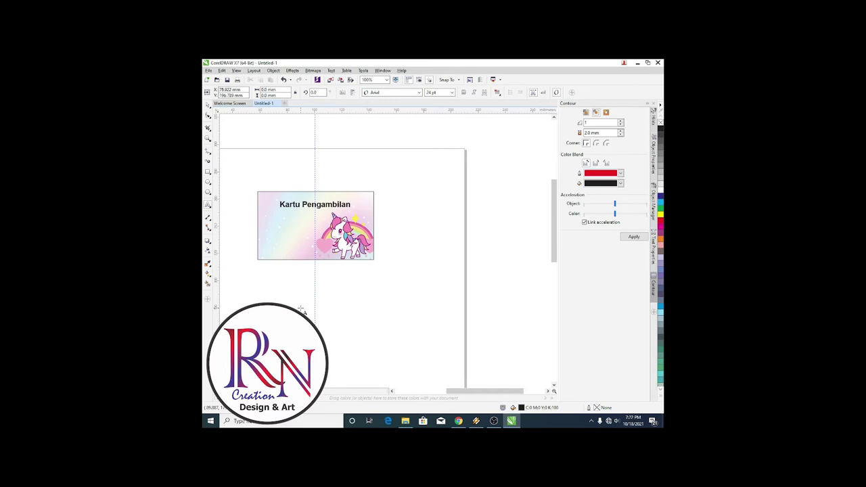
{"action": "type", "text": "Snack"}
{"action": "key", "text": "ctrl+space"}
{"action": "left_click_drag", "start_coordinate": [283, 281], "coordinate": [315, 282]}
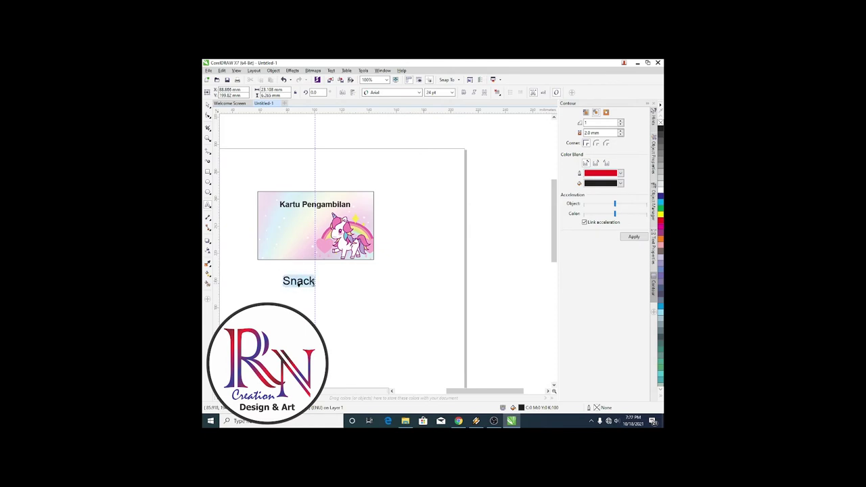
{"action": "left_click", "coordinate": [419, 93]}
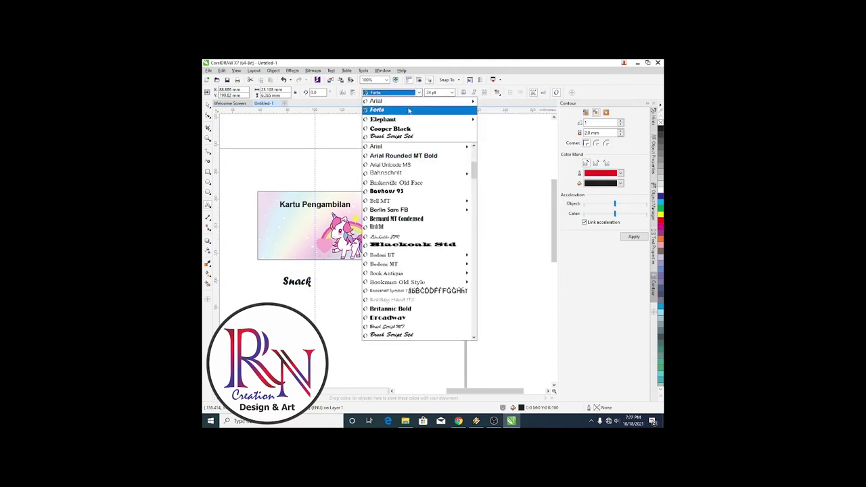
{"action": "left_click", "coordinate": [409, 109]}
- Place "Snack" on the card centred under the title at about 24 mm wide, nudging it slightly right
{"action": "left_click_drag", "start_coordinate": [299, 282], "coordinate": [331, 219]}
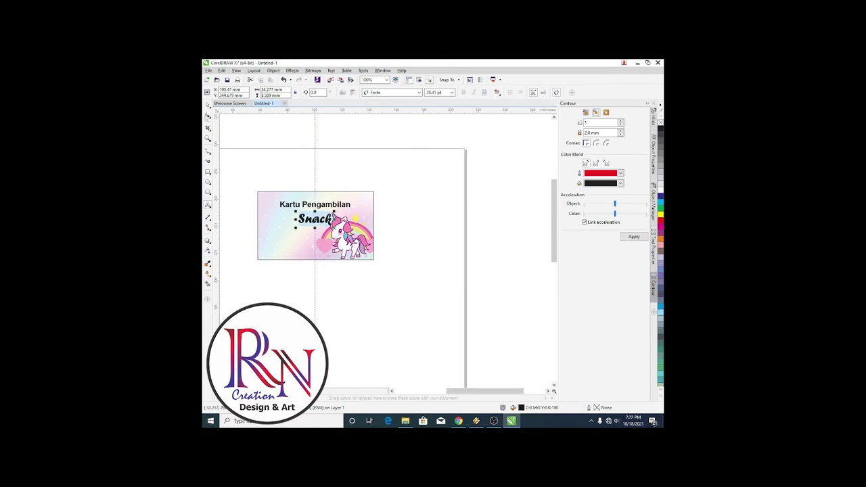
{"action": "left_click", "coordinate": [207, 105]}
{"action": "key", "text": "Right"}
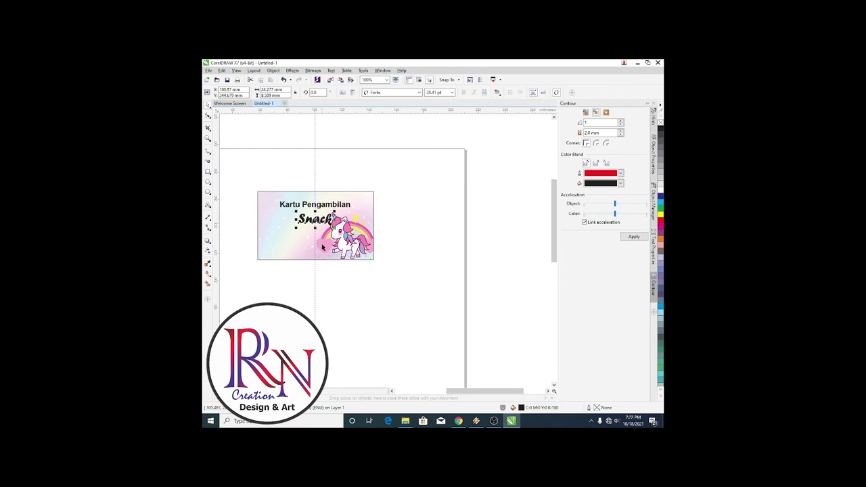
{"action": "left_click", "coordinate": [324, 270]}
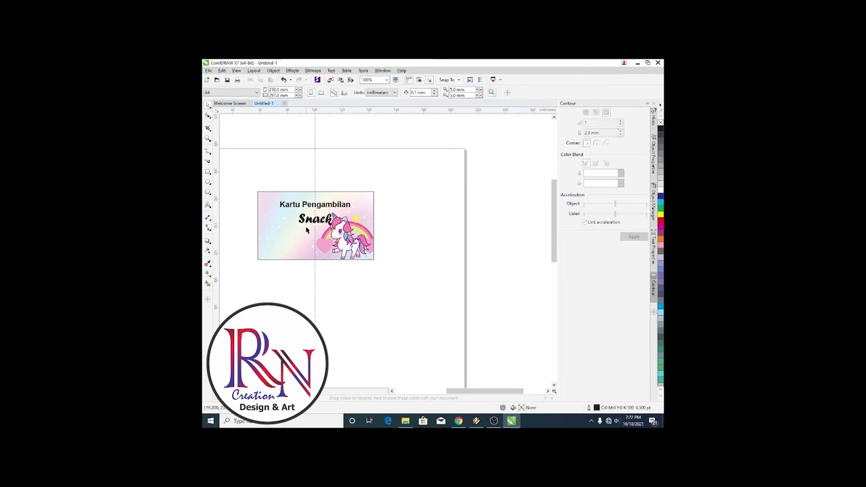
- Fill the "Snack" text with red (C0 M100 Y100 K0)
{"action": "double_click", "coordinate": [312, 219]}
{"action": "key", "text": "Escape"}
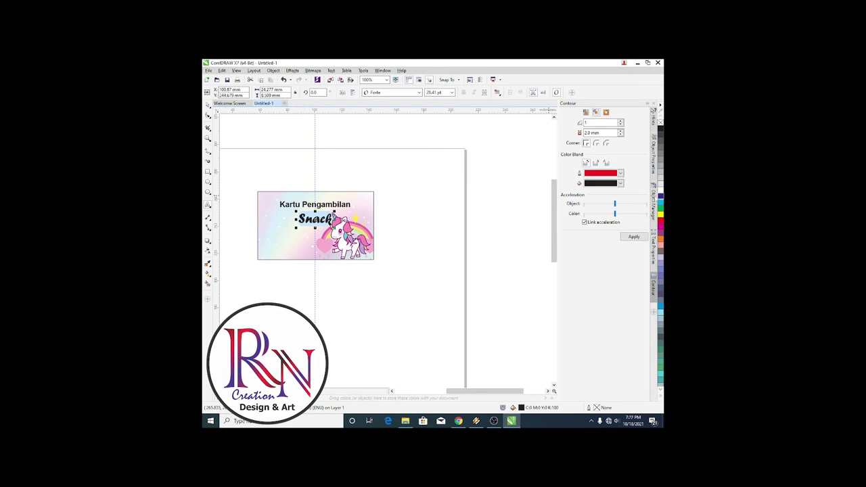
{"action": "left_click", "coordinate": [660, 222]}
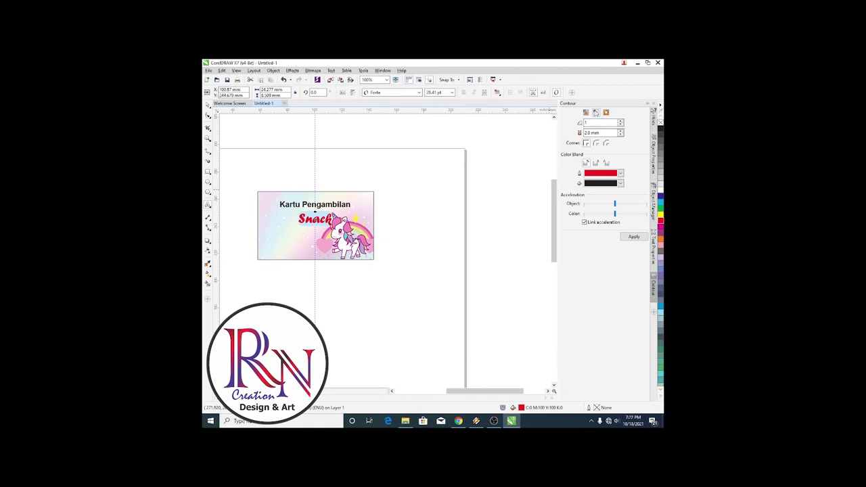
- Apply a one-step outside contour to "Snack" with a 0.025 mm offset, round corners and black fill
{"action": "left_click", "coordinate": [606, 113]}
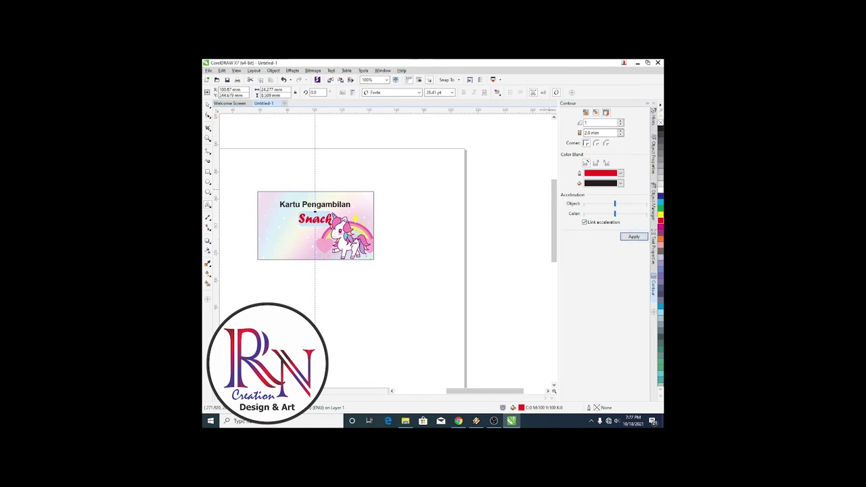
{"action": "left_click", "coordinate": [620, 136]}
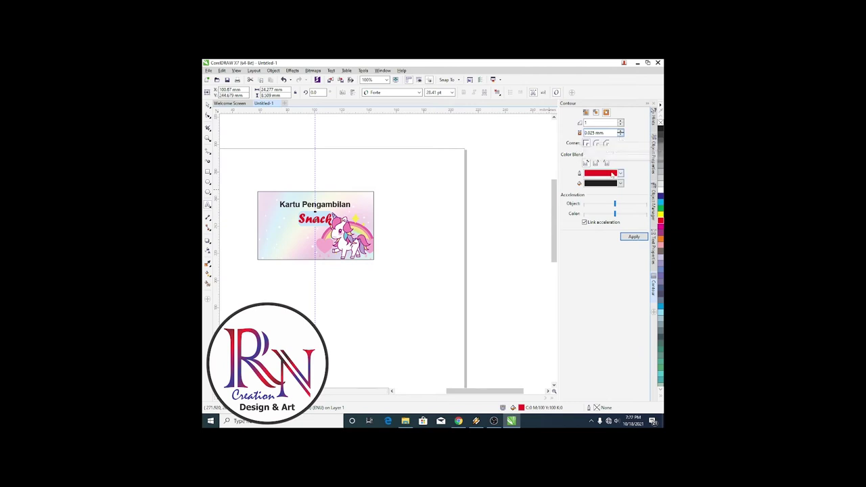
{"action": "left_click", "coordinate": [596, 144]}
{"action": "left_click", "coordinate": [620, 184]}
{"action": "left_click", "coordinate": [587, 191]}
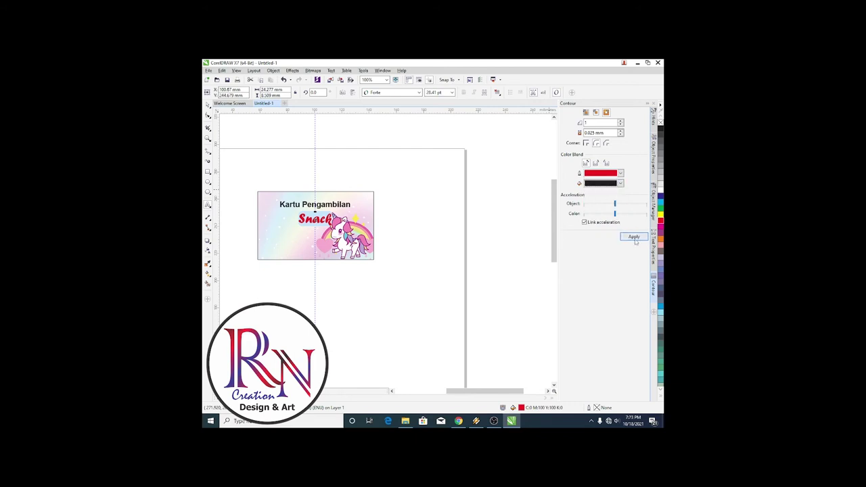
{"action": "left_click", "coordinate": [634, 237]}
{"action": "left_click", "coordinate": [461, 244]}
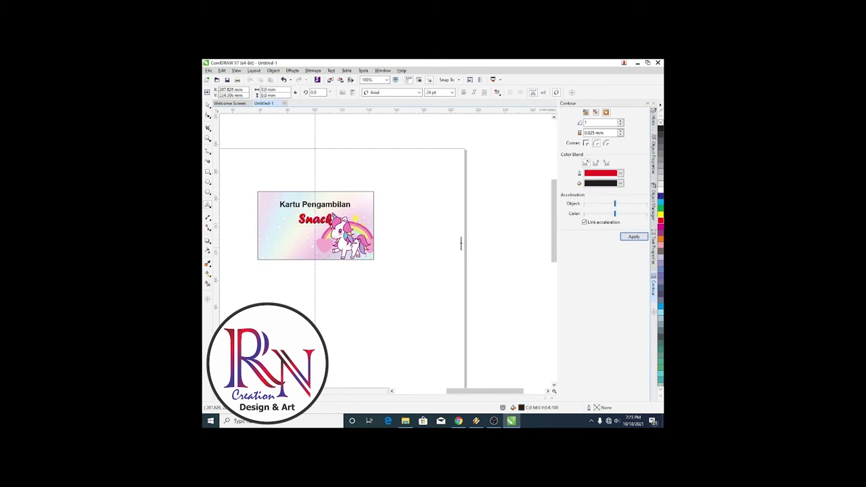
- Increase the contour offset on "Snack" to 0.525 mm and apply it
{"action": "left_click", "coordinate": [325, 218]}
{"action": "left_click_drag", "start_coordinate": [299, 219], "coordinate": [320, 219]}
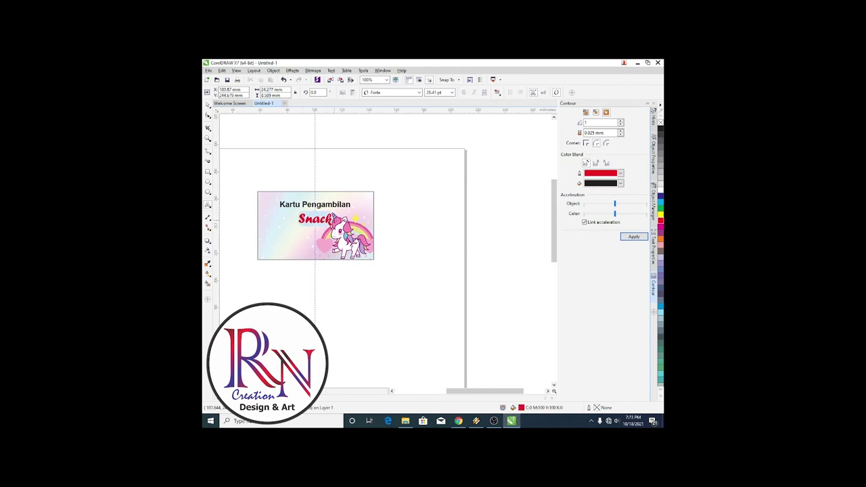
{"action": "left_click", "coordinate": [621, 131]}
{"action": "left_click", "coordinate": [632, 236]}
{"action": "left_click", "coordinate": [450, 234]}
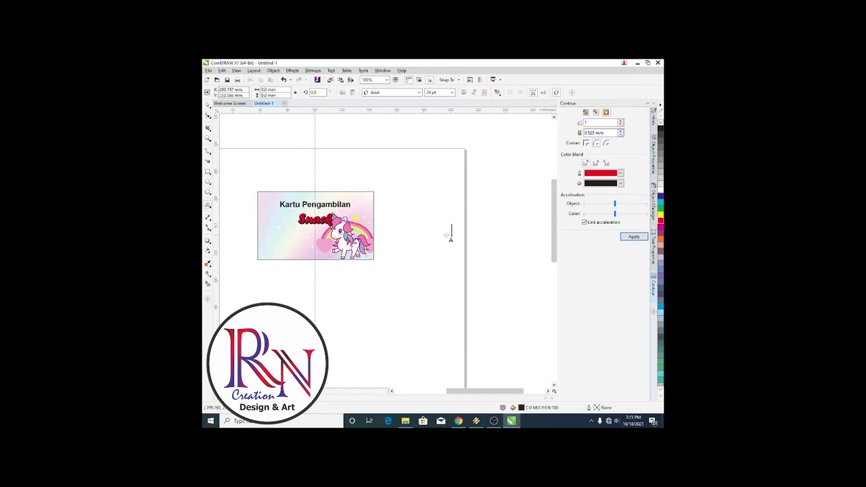
- Enlarge the "Snack" text to about 26 mm wide and recentre it on the vertical guideline under the title
{"action": "scroll", "coordinate": [311, 223], "scroll_direction": "up", "scroll_amount": 2}
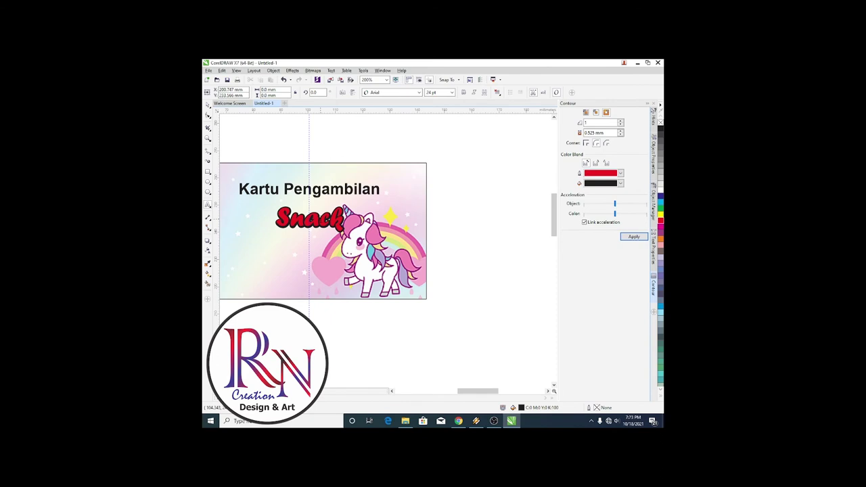
{"action": "scroll", "coordinate": [338, 216], "scroll_direction": "down", "scroll_amount": 2}
{"action": "scroll", "coordinate": [338, 216], "scroll_direction": "up", "scroll_amount": 4}
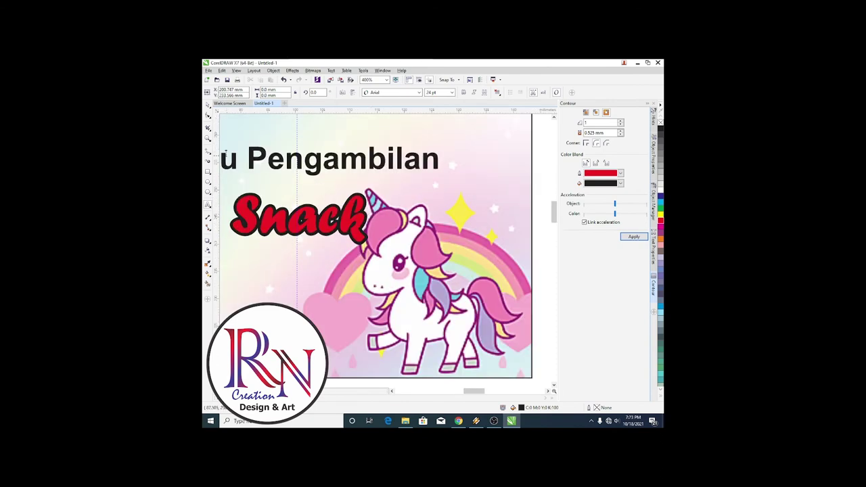
{"action": "left_click", "coordinate": [209, 113]}
{"action": "left_click", "coordinate": [360, 216]}
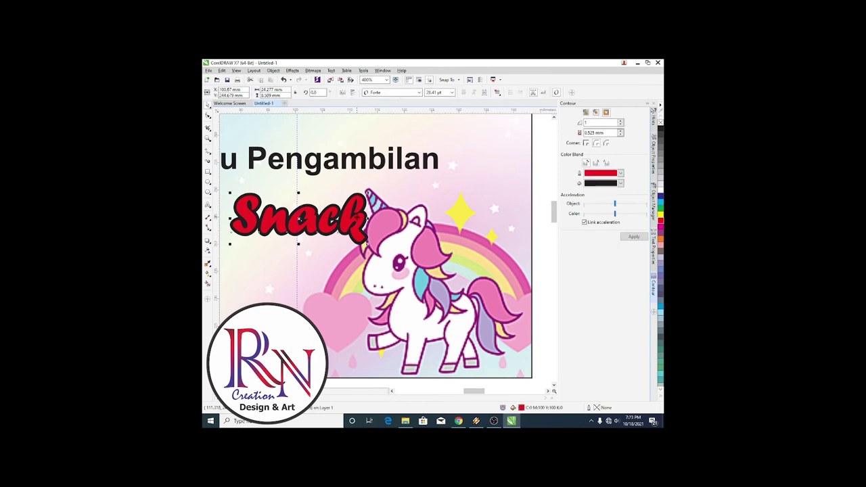
{"action": "scroll", "coordinate": [361, 215], "scroll_direction": "down", "scroll_amount": 2}
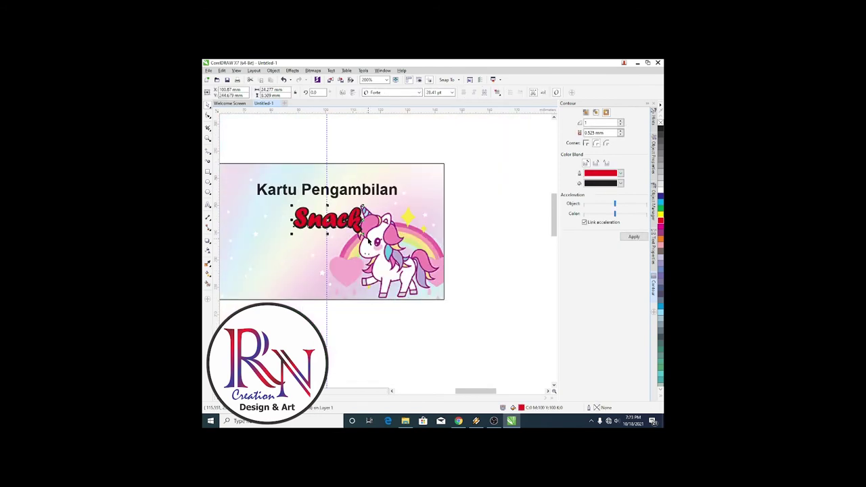
{"action": "left_click_drag", "start_coordinate": [363, 232], "coordinate": [366, 237]}
{"action": "key", "text": "Left"}
{"action": "key", "text": "Left"}
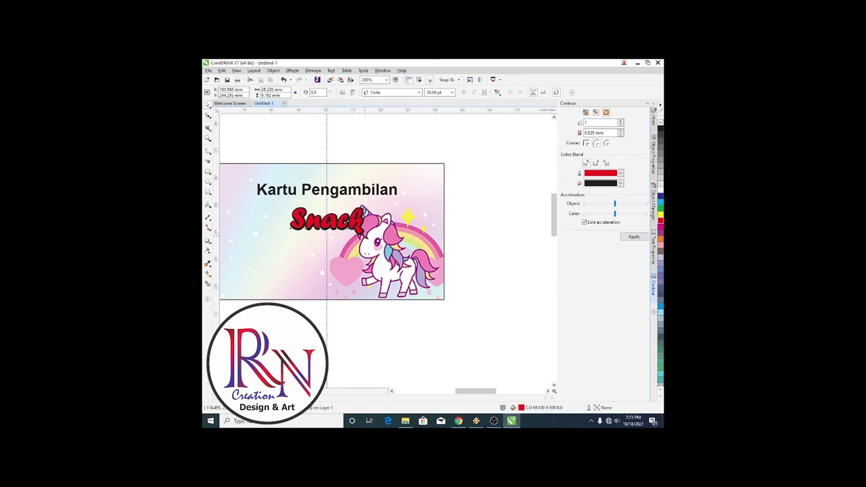
{"action": "left_click_drag", "start_coordinate": [363, 235], "coordinate": [365, 235]}
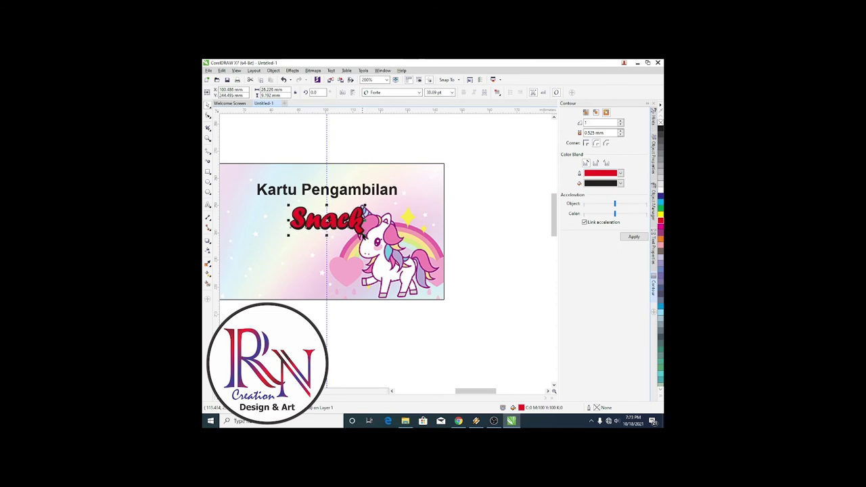
{"action": "left_click", "coordinate": [469, 249]}
{"action": "scroll", "coordinate": [460, 248], "scroll_direction": "down", "scroll_amount": 2}
{"action": "scroll", "coordinate": [448, 247], "scroll_direction": "up", "scroll_amount": 2}
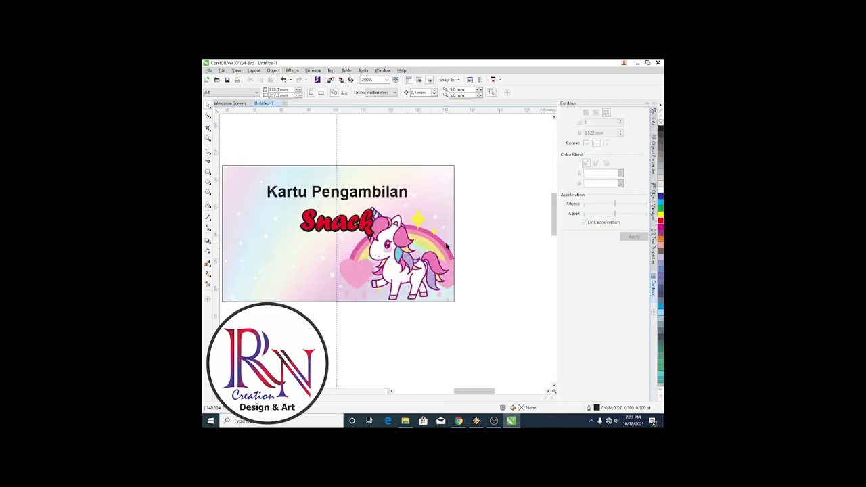
{"action": "scroll", "coordinate": [444, 246], "scroll_direction": "down", "scroll_amount": 2}
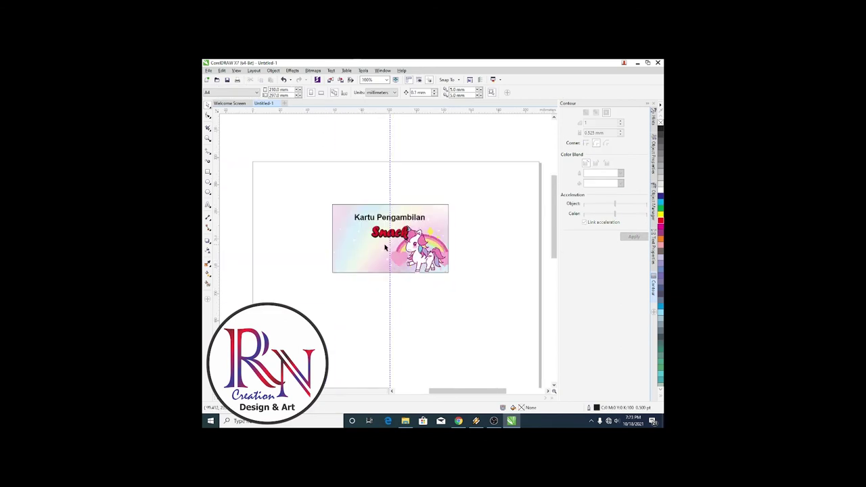
{"action": "left_click", "coordinate": [208, 205]}
{"action": "left_click", "coordinate": [340, 283]}
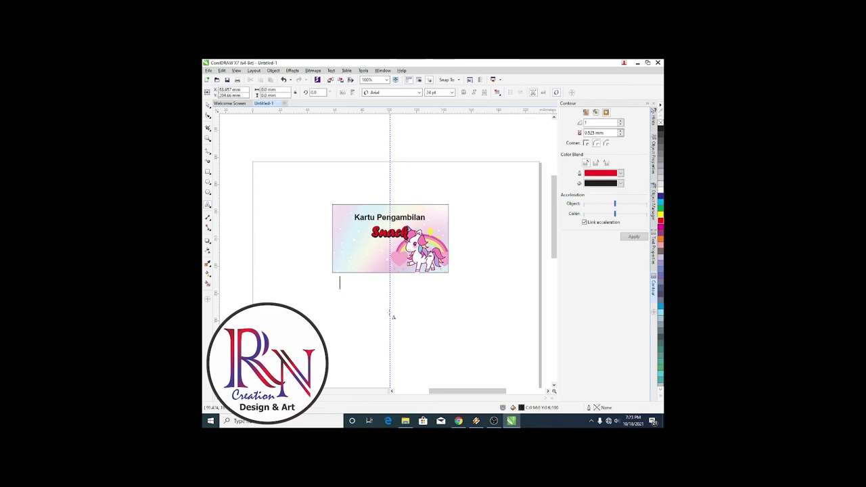
{"action": "left_click", "coordinate": [208, 105]}
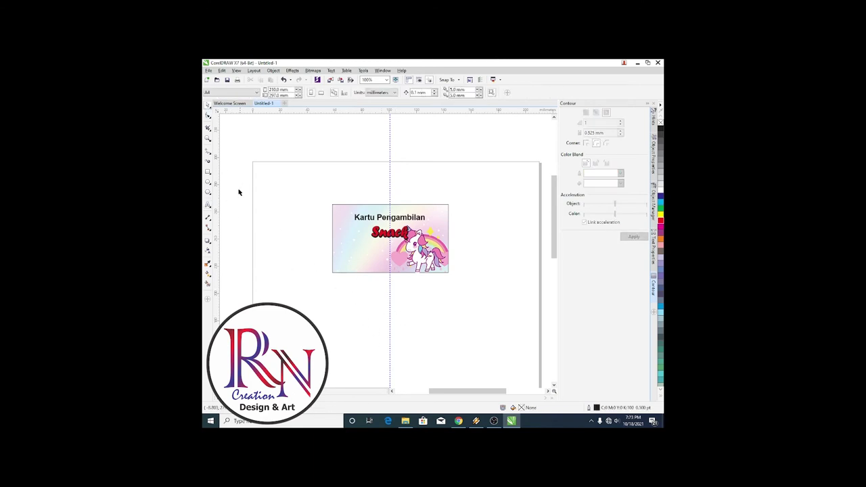
- Add the two-line text "Kartu ini harap dibawa" / "saat pengambilan snack" below the card
{"action": "left_click", "coordinate": [209, 206]}
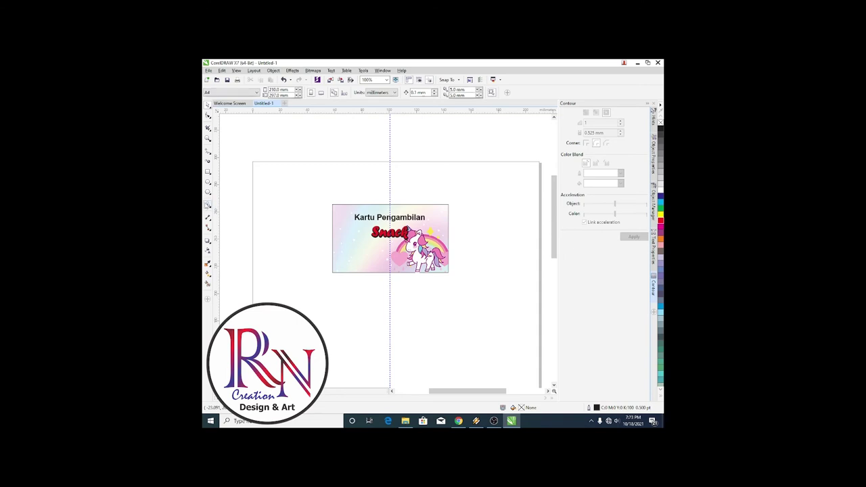
{"action": "left_click", "coordinate": [352, 291]}
{"action": "left_click", "coordinate": [352, 285]}
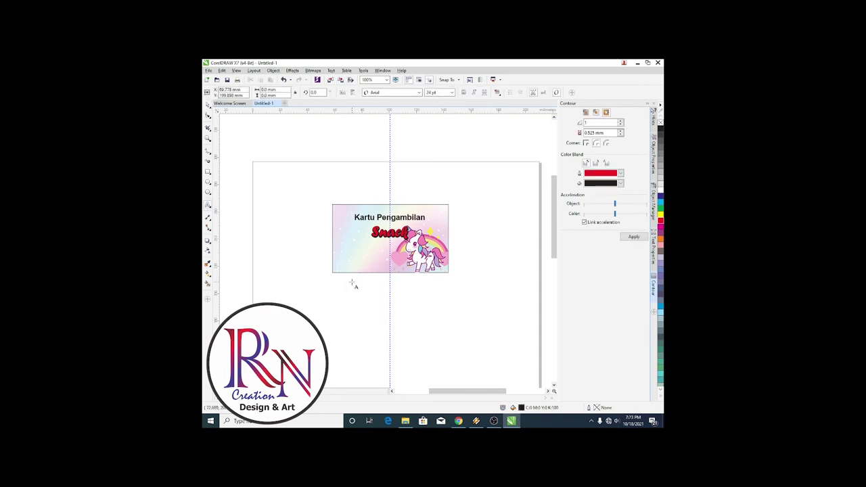
{"action": "type", "text": "Kartu ini harap di"}
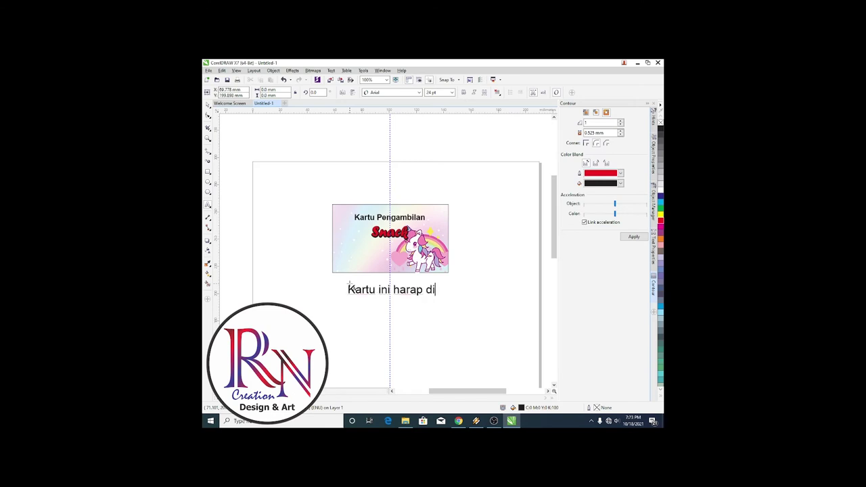
{"action": "type", "text": "bawa"}
{"action": "key", "text": "Return"}
{"action": "type", "text": "saat pengambilan snsc"}
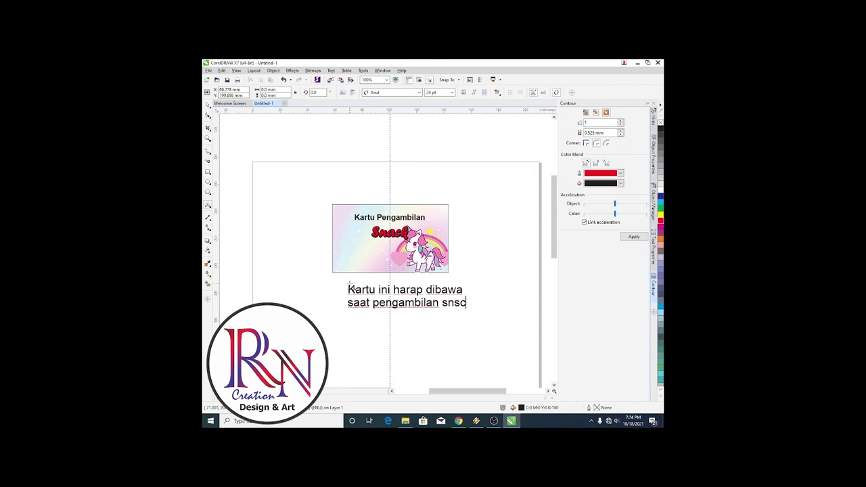
{"action": "key", "text": "BackSpace"}
{"action": "key", "text": "BackSpace"}
{"action": "type", "text": "ack"}
- Centre-align the two-line instruction text and make it bold
{"action": "left_click", "coordinate": [348, 293]}
{"action": "key", "text": "ctrl+Home"}
{"action": "key", "text": "ctrl+a"}
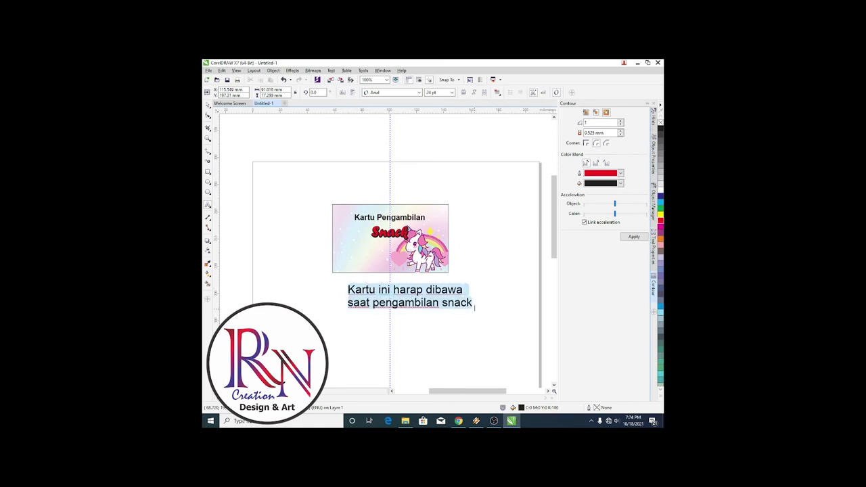
{"action": "left_click", "coordinate": [499, 93]}
{"action": "left_click", "coordinate": [514, 118]}
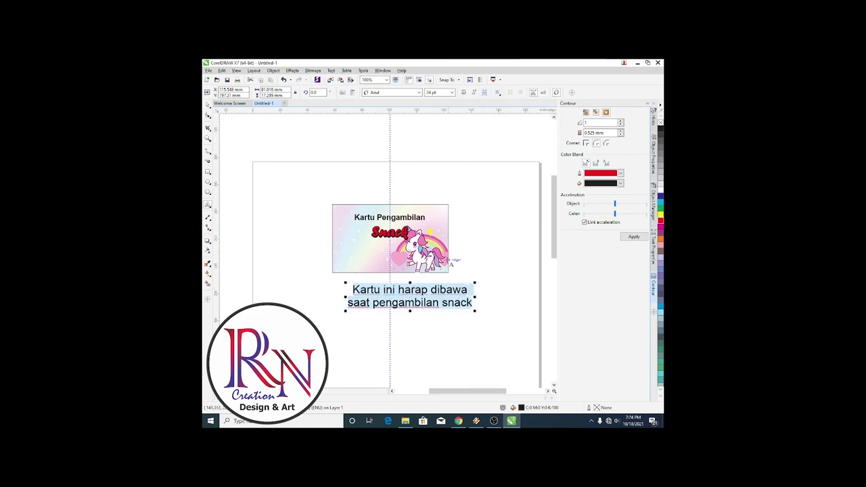
{"action": "left_click", "coordinate": [464, 93]}
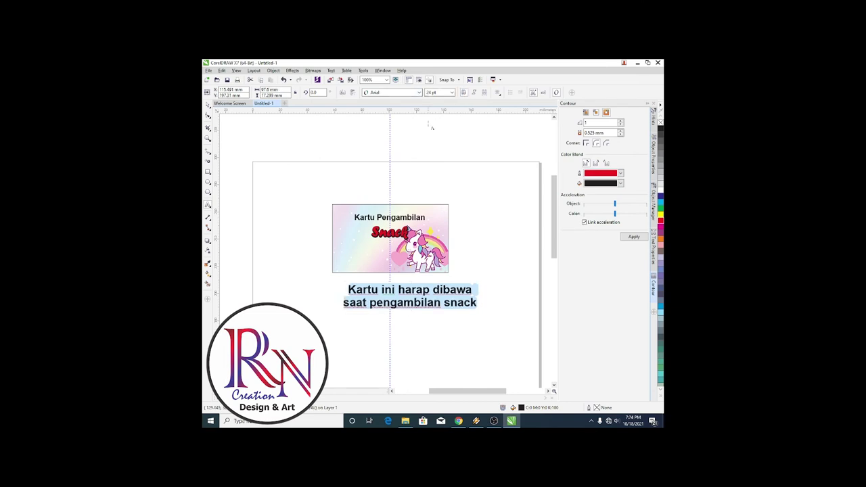
- Scale the instruction text to about 55 mm wide on the card below "Snack", undoing the accidental background shift
{"action": "left_click", "coordinate": [209, 107]}
{"action": "left_click", "coordinate": [405, 298]}
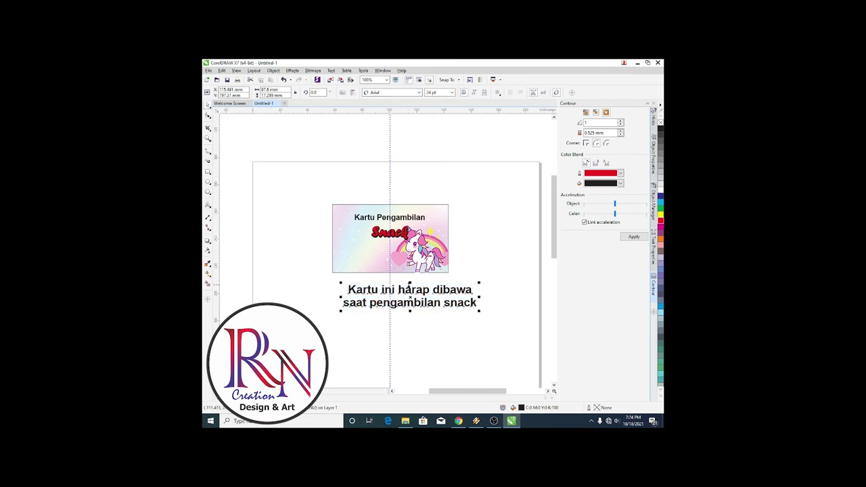
{"action": "left_click_drag", "start_coordinate": [478, 312], "coordinate": [414, 256]}
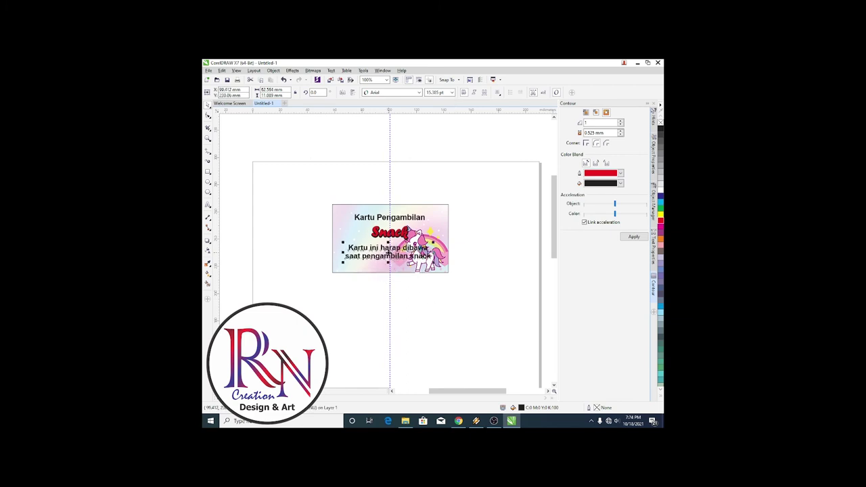
{"action": "left_click_drag", "start_coordinate": [434, 261], "coordinate": [416, 256]}
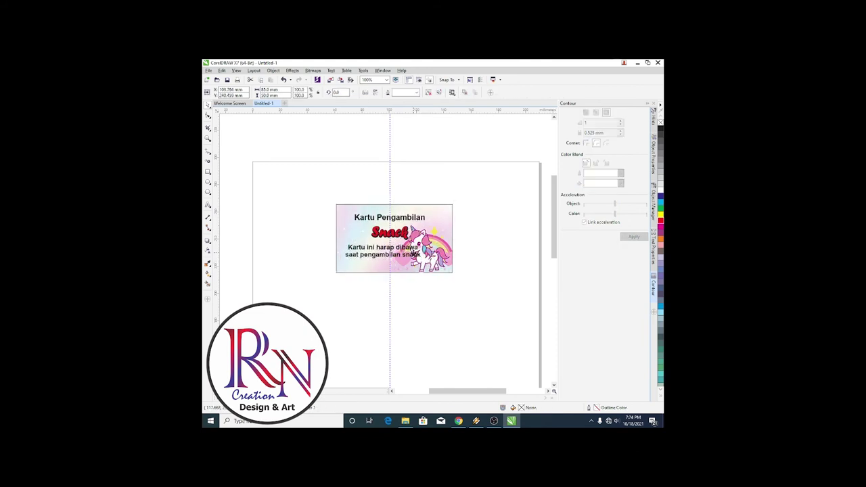
{"action": "key", "text": "ctrl+z"}
- Centre the instruction text on the vertical guideline and move it slightly lower on the card
{"action": "left_click", "coordinate": [422, 310]}
{"action": "left_click", "coordinate": [400, 254]}
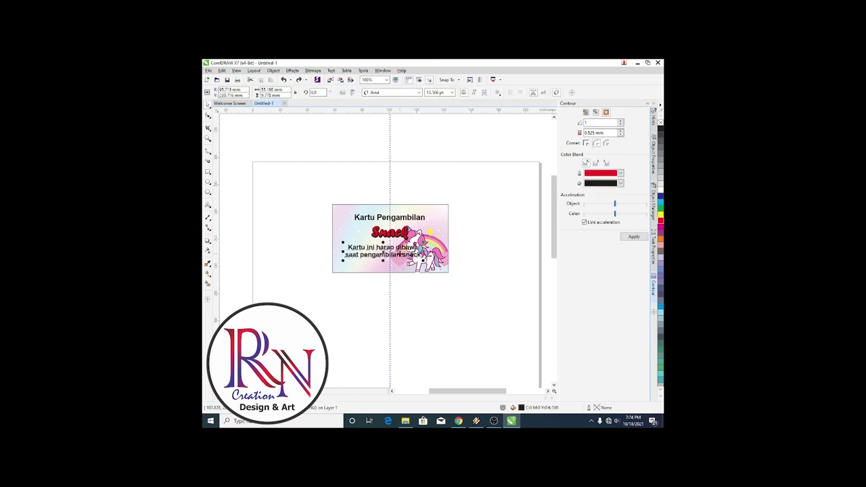
{"action": "key", "text": "Right"}
{"action": "key", "text": "Right"}
{"action": "key", "text": "Right"}
{"action": "key", "text": "Right"}
{"action": "key", "text": "Right"}
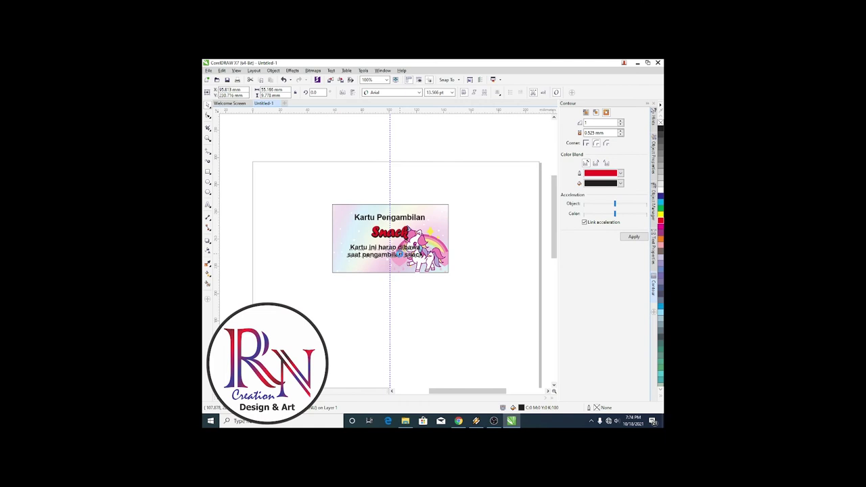
{"action": "left_click_drag", "start_coordinate": [387, 255], "coordinate": [393, 254]}
{"action": "key", "text": "Left"}
{"action": "key", "text": "Left"}
{"action": "key", "text": "Left"}
{"action": "key", "text": "Left"}
{"action": "key", "text": "Left"}
{"action": "key", "text": "Left"}
{"action": "key", "text": "Left"}
{"action": "key", "text": "Left"}
{"action": "key", "text": "Left"}
{"action": "key", "text": "Left"}
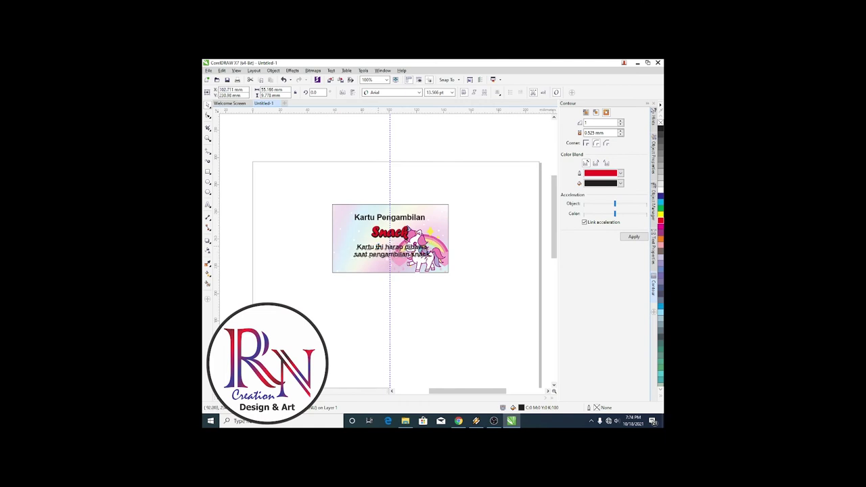
{"action": "left_click_drag", "start_coordinate": [378, 248], "coordinate": [375, 249]}
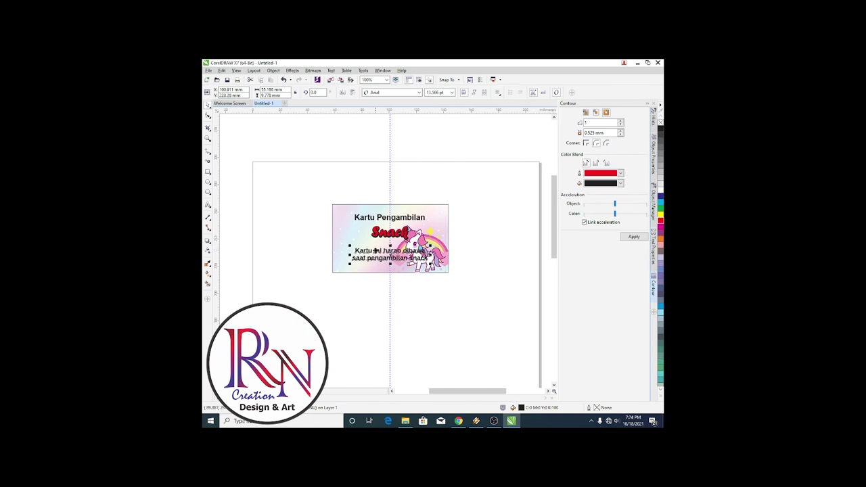
- Enlarge "Snack" to about 32 mm wide and shift it back to the centre on the vertical guideline
{"action": "left_click", "coordinate": [409, 287]}
{"action": "left_click", "coordinate": [406, 237]}
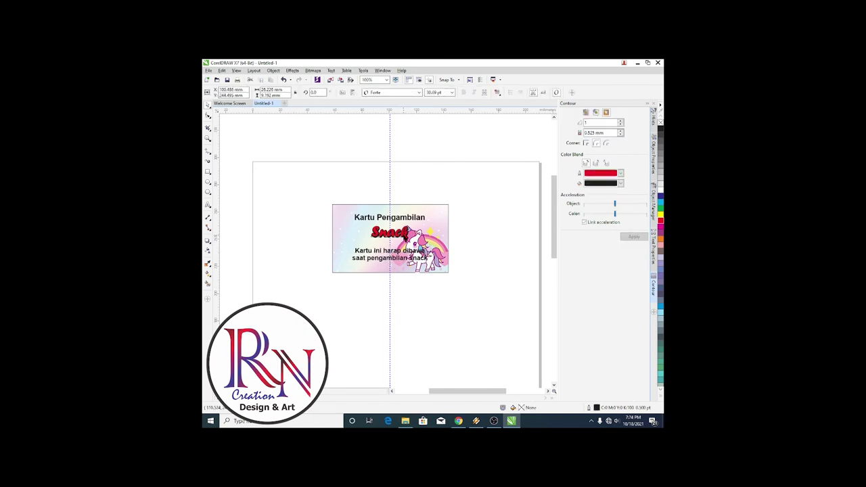
{"action": "left_click_drag", "start_coordinate": [415, 242], "coordinate": [417, 243]}
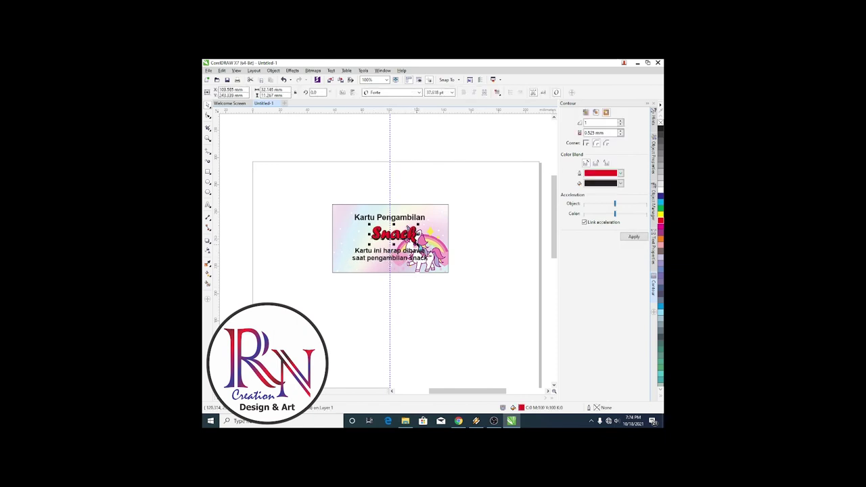
{"action": "key", "text": "Left"}
{"action": "key", "text": "Left"}
{"action": "key", "text": "Left"}
{"action": "key", "text": "Left"}
{"action": "key", "text": "Left"}
{"action": "key", "text": "Left"}
{"action": "key", "text": "Left"}
{"action": "key", "text": "Left"}
{"action": "key", "text": "Left"}
{"action": "key", "text": "Left"}
{"action": "key", "text": "Left"}
{"action": "key", "text": "Left"}
{"action": "key", "text": "Left"}
{"action": "key", "text": "Left"}
{"action": "key", "text": "Left"}
{"action": "key", "text": "Left"}
{"action": "key", "text": "Left"}
{"action": "key", "text": "Left"}
{"action": "key", "text": "Left"}
{"action": "key", "text": "Left"}
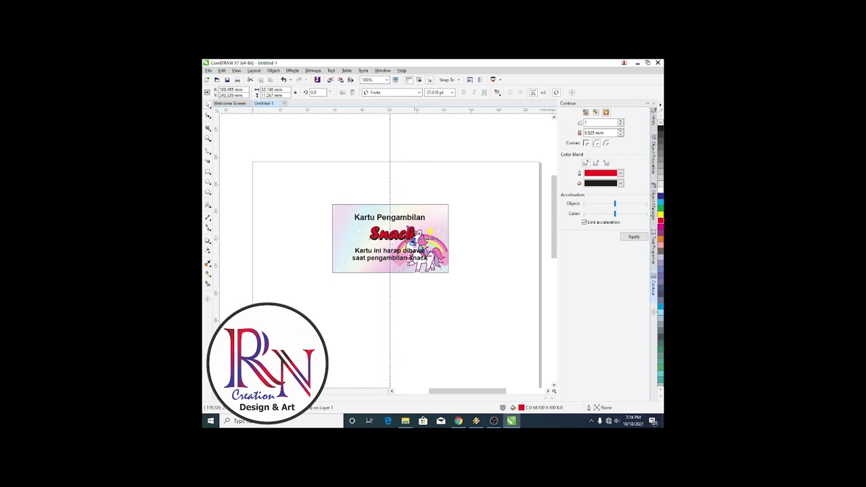
{"action": "left_click_drag", "start_coordinate": [412, 241], "coordinate": [410, 246]}
{"action": "key", "text": "Left"}
{"action": "key", "text": "Left"}
{"action": "key", "text": "Left"}
{"action": "key", "text": "Left"}
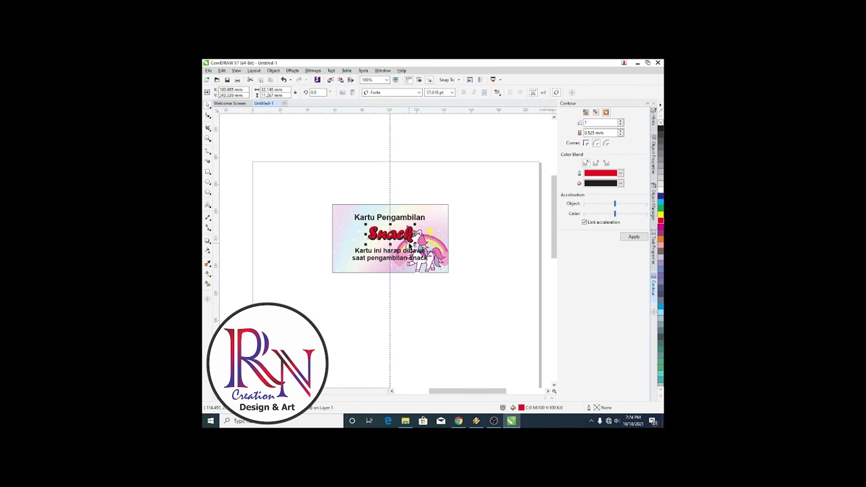
- Nudge "Snack" slightly down between the title and the instruction text
{"action": "key", "text": "Down"}
{"action": "key", "text": "Down"}
{"action": "key", "text": "Down"}
{"action": "key", "text": "Down"}
{"action": "key", "text": "Down"}
{"action": "key", "text": "Down"}
{"action": "key", "text": "Down"}
{"action": "key", "text": "Down"}
{"action": "key", "text": "Down"}
{"action": "key", "text": "Down"}
{"action": "key", "text": "Down"}
{"action": "key", "text": "Down"}
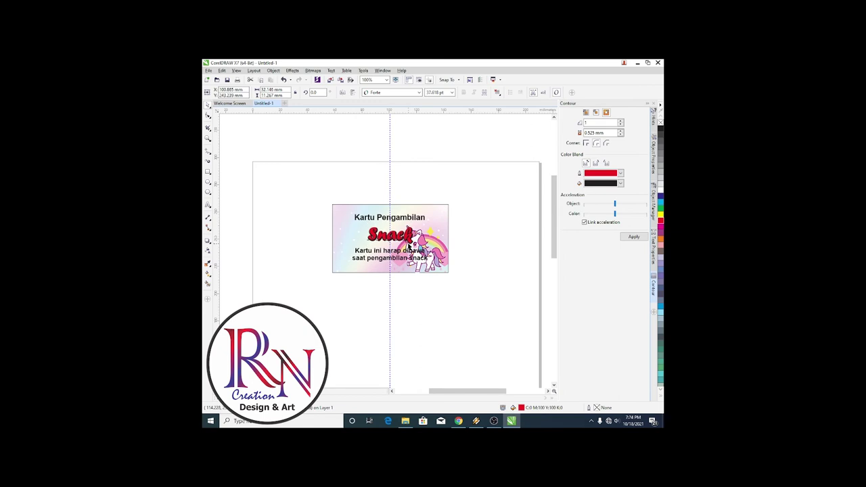
{"action": "left_click", "coordinate": [417, 294]}
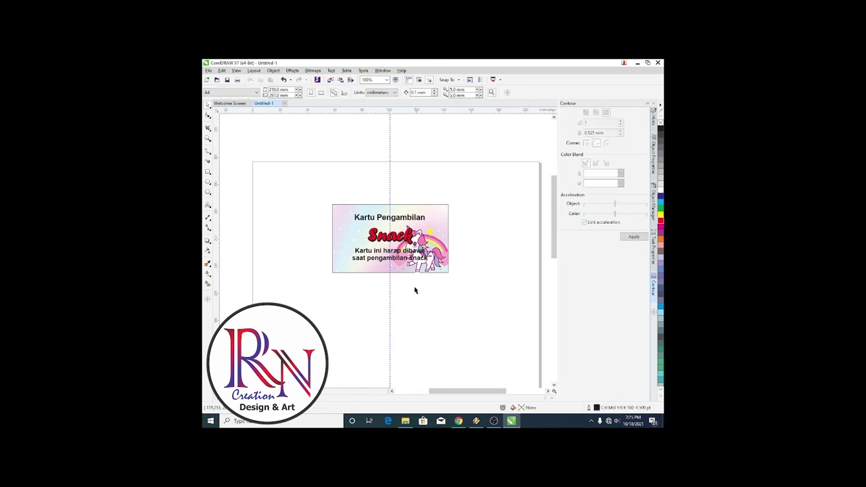
- Nudge the "Kartu Pengambilan" title slightly down towards "Snack", keeping it centred on the guideline
{"action": "left_click", "coordinate": [400, 216]}
{"action": "left_click", "coordinate": [402, 220]}
{"action": "key", "text": "Down"}
{"action": "key", "text": "Down"}
{"action": "key", "text": "Down"}
{"action": "key", "text": "Down"}
{"action": "key", "text": "Down"}
{"action": "left_click_drag", "start_coordinate": [403, 219], "coordinate": [401, 223]}
{"action": "key", "text": "Left"}
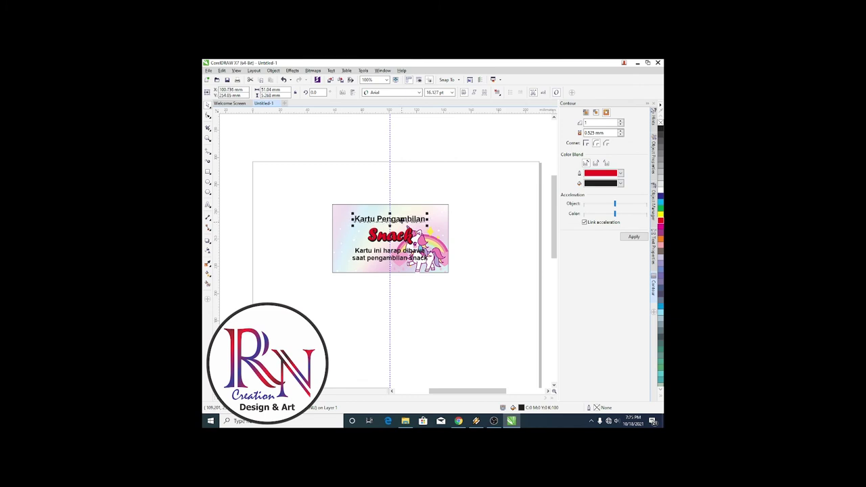
{"action": "left_click", "coordinate": [404, 298]}
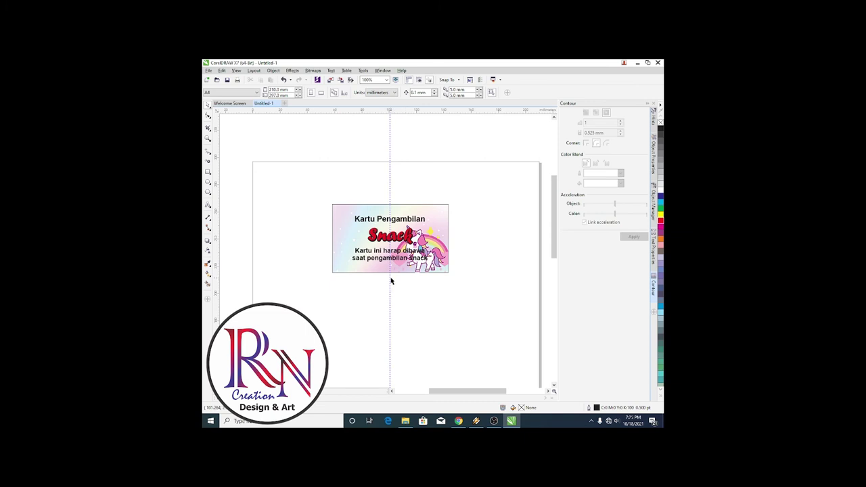
- Import the cute cartoon unicorn with rainbow mane image and place it about 40 mm wide beside the card
{"action": "left_click", "coordinate": [208, 70]}
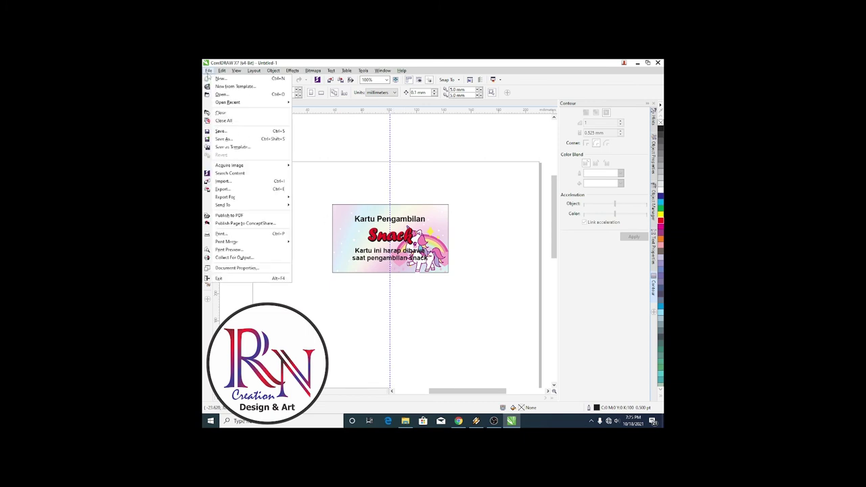
{"action": "left_click", "coordinate": [222, 181]}
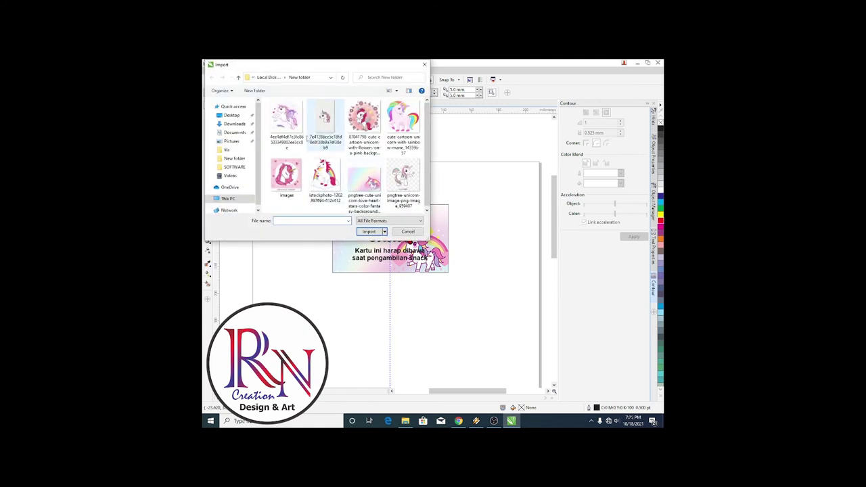
{"action": "left_click", "coordinate": [403, 121]}
{"action": "left_click", "coordinate": [369, 232]}
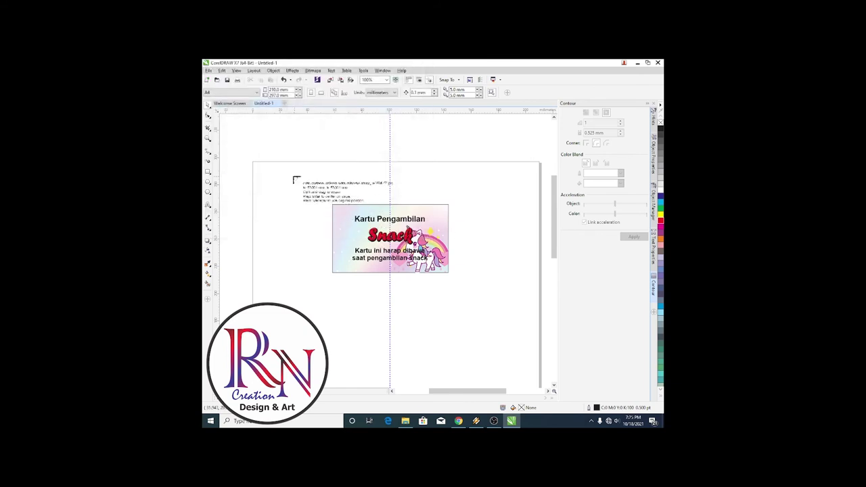
{"action": "left_click_drag", "start_coordinate": [261, 174], "coordinate": [318, 231]}
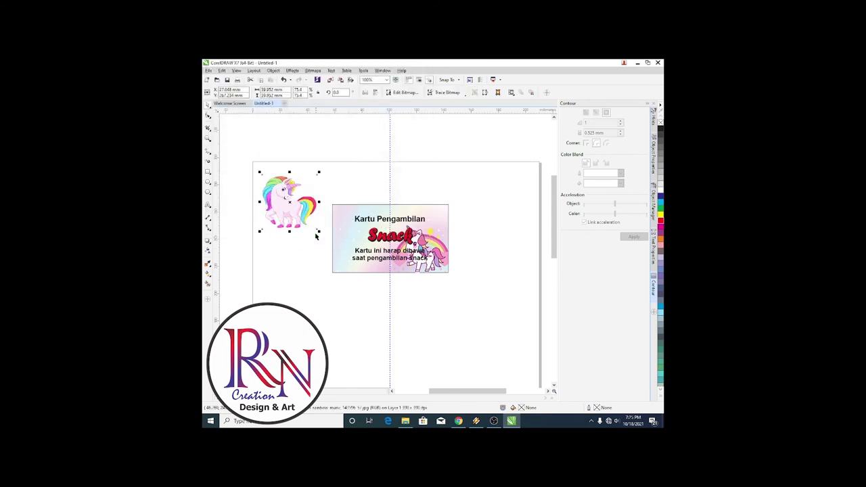
- Convert the imported unicorn to a 500 dpi CMYK bitmap with transparent background and scale it down to about 32 mm wide
{"action": "left_click", "coordinate": [314, 70]}
{"action": "left_click", "coordinate": [325, 77]}
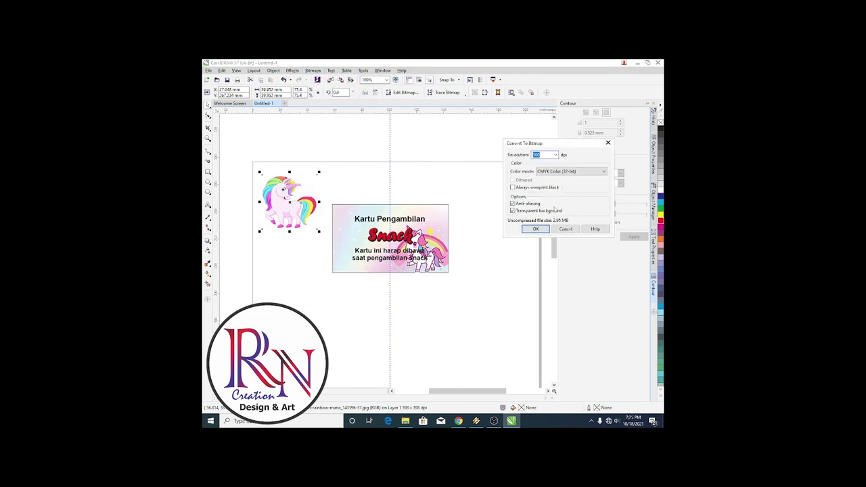
{"action": "left_click", "coordinate": [536, 229]}
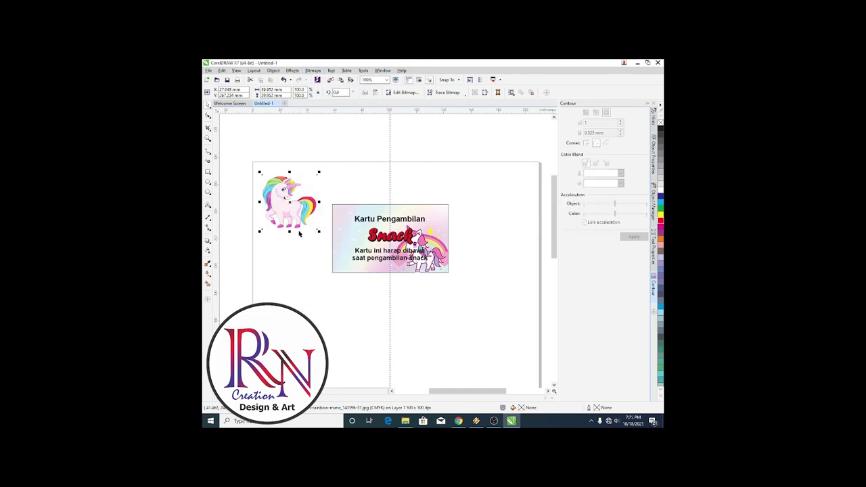
{"action": "left_click_drag", "start_coordinate": [318, 230], "coordinate": [310, 221]}
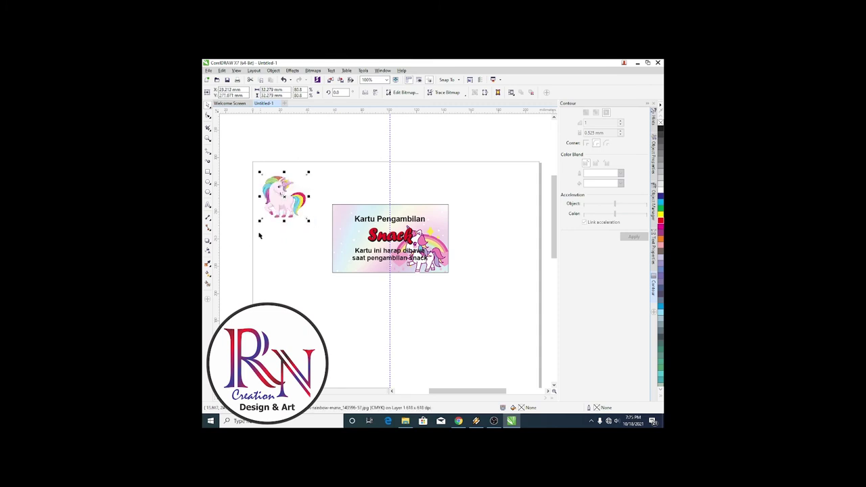
- Apply a uniform transparency to the imported rainbow-mane unicorn with the Transparency tool
{"action": "left_click", "coordinate": [211, 244]}
{"action": "left_click", "coordinate": [210, 246]}
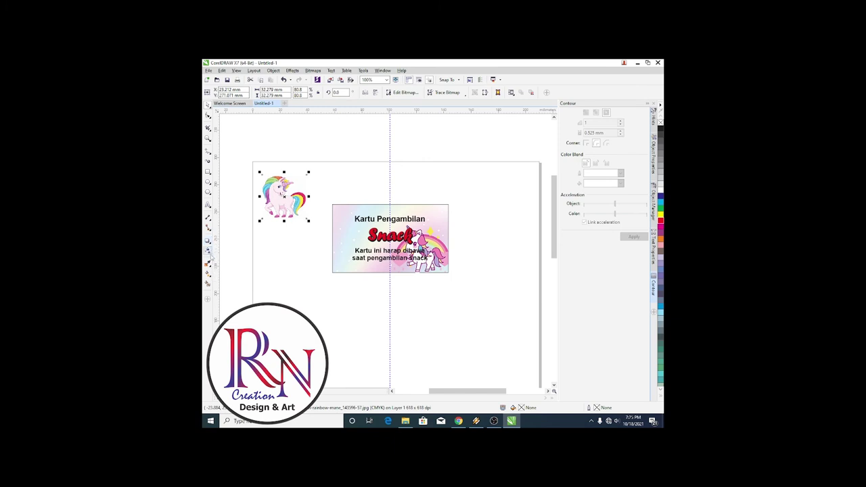
{"action": "left_click", "coordinate": [209, 257]}
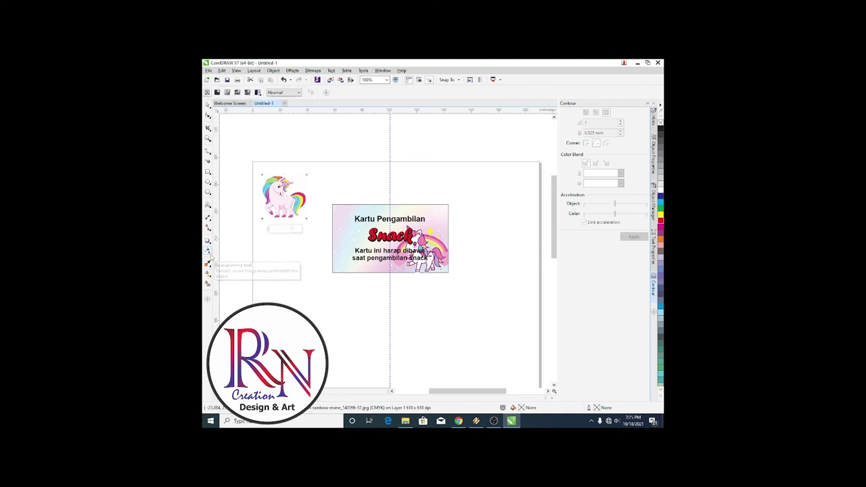
{"action": "left_click", "coordinate": [268, 229]}
{"action": "left_click_drag", "start_coordinate": [268, 229], "coordinate": [271, 229]}
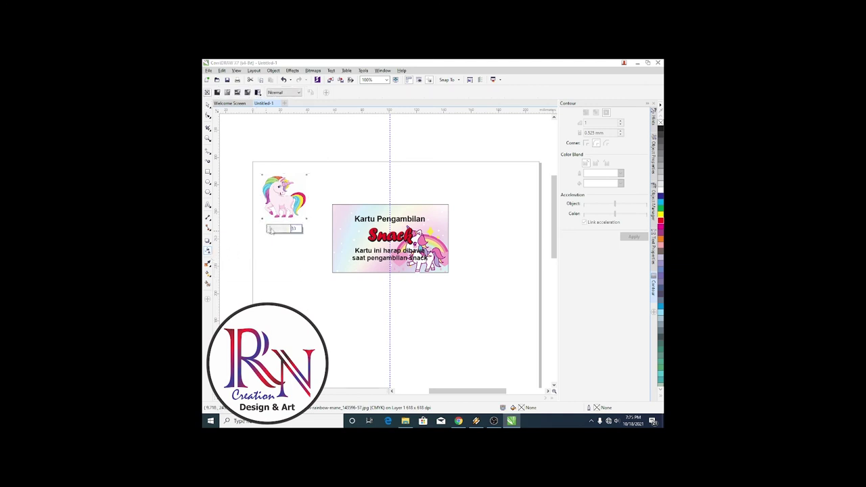
- Shrink the rainbow-mane unicorn to about 13 mm wide and position it in the card's upper-left corner
{"action": "left_click", "coordinate": [208, 104]}
{"action": "left_click_drag", "start_coordinate": [279, 199], "coordinate": [357, 229]}
{"action": "left_click_drag", "start_coordinate": [353, 225], "coordinate": [355, 227]}
{"action": "left_click", "coordinate": [352, 179]}
{"action": "left_click", "coordinate": [347, 216]}
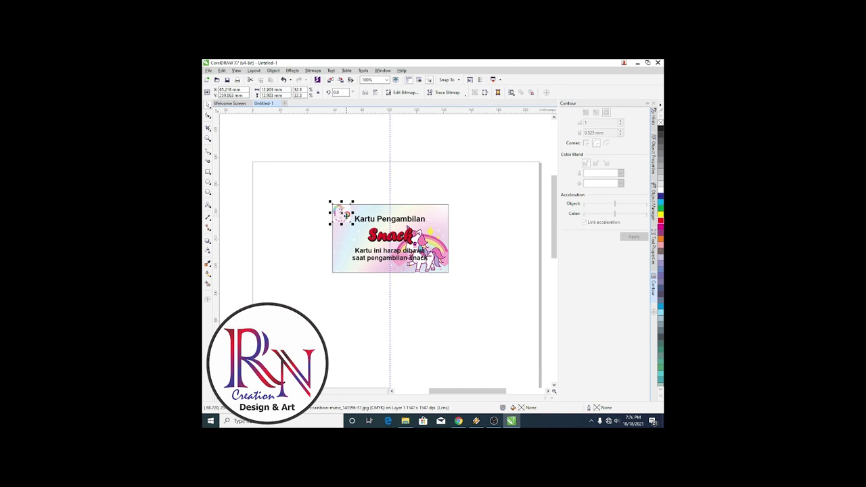
{"action": "scroll", "coordinate": [346, 214], "scroll_direction": "up", "scroll_amount": 1}
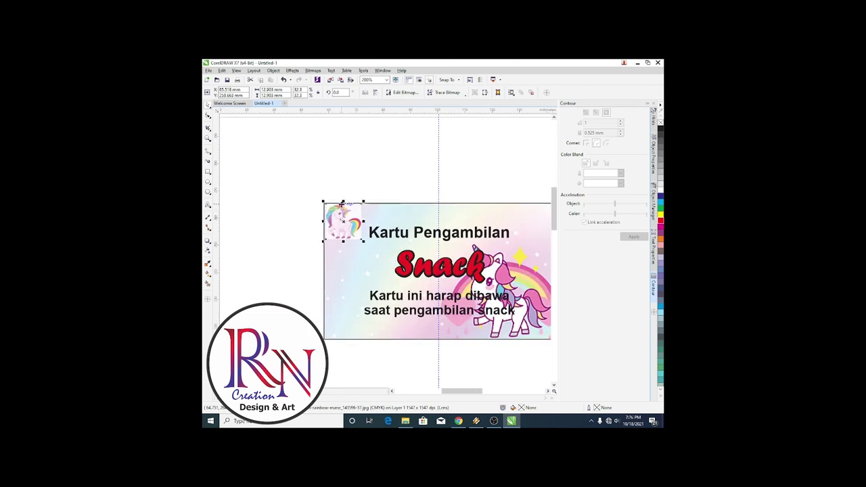
{"action": "scroll", "coordinate": [342, 209], "scroll_direction": "down", "scroll_amount": 1}
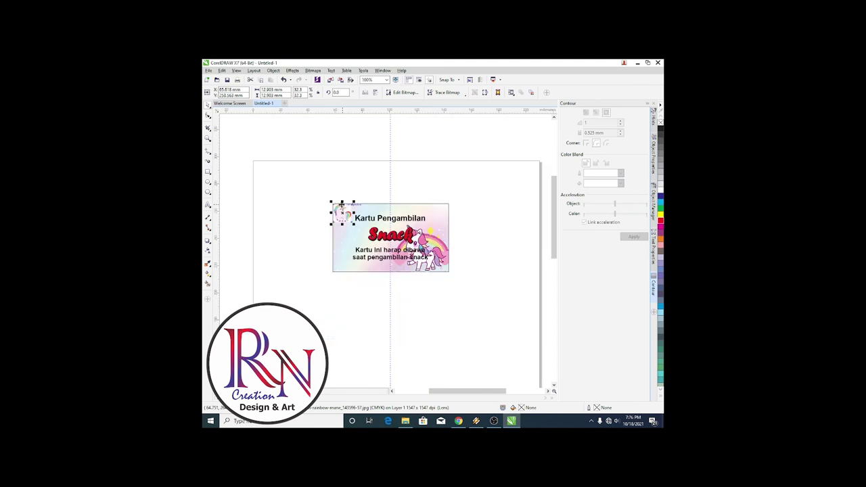
- Set the transparency of the small unicorn in the card's corner to 42
{"action": "left_click", "coordinate": [209, 250]}
{"action": "left_click_drag", "start_coordinate": [330, 235], "coordinate": [334, 232]}
{"action": "left_click", "coordinate": [327, 257]}
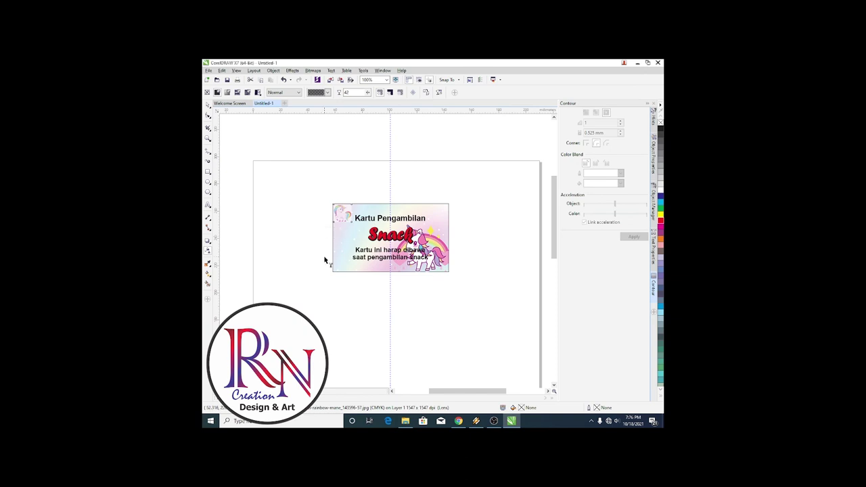
- Examine the overall card layout, including the corner unicorn, title and instruction text
{"action": "scroll", "coordinate": [317, 257], "scroll_direction": "down", "scroll_amount": 2}
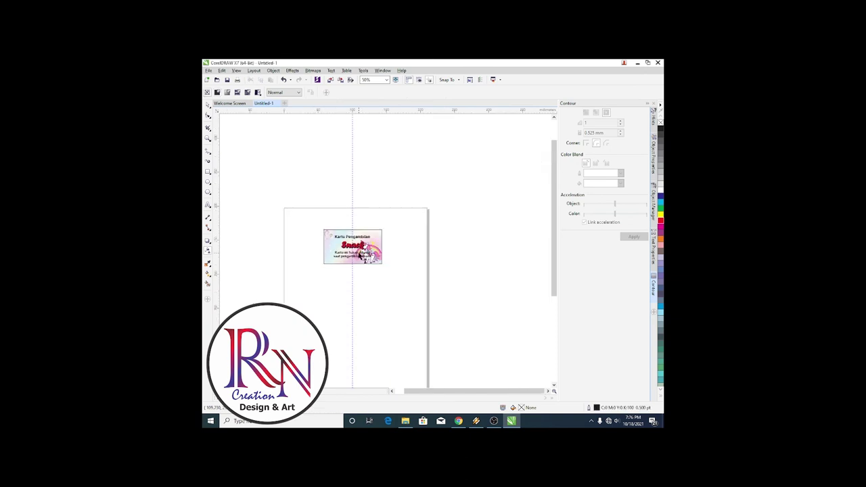
{"action": "scroll", "coordinate": [362, 256], "scroll_direction": "up", "scroll_amount": 2}
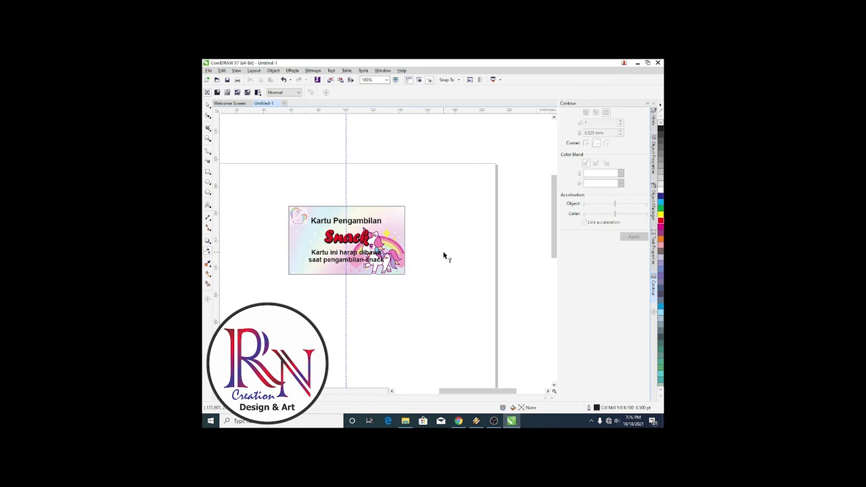
{"action": "left_click", "coordinate": [208, 104]}
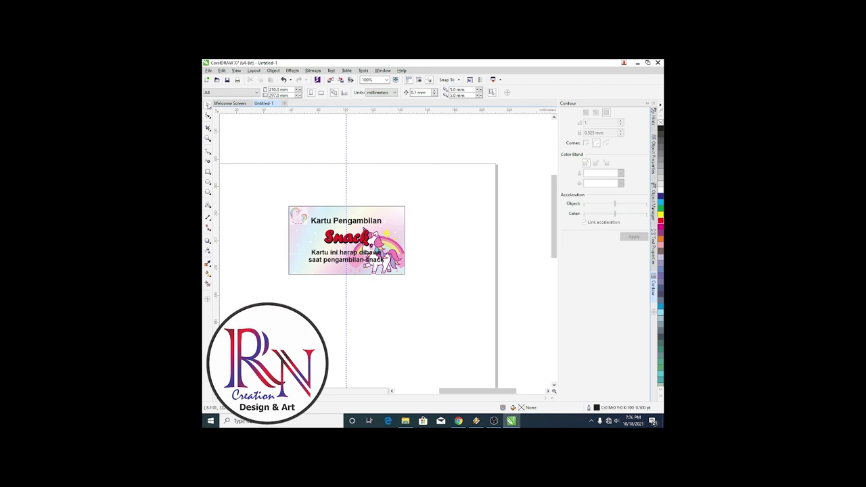
{"action": "left_click_drag", "start_coordinate": [284, 199], "coordinate": [409, 283]}
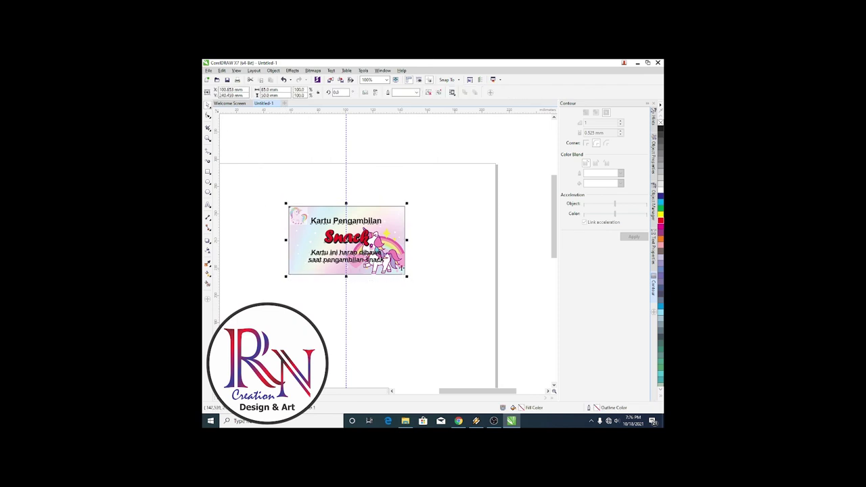
{"action": "left_click", "coordinate": [377, 195]}
{"action": "scroll", "coordinate": [376, 238], "scroll_direction": "down", "scroll_amount": 1}
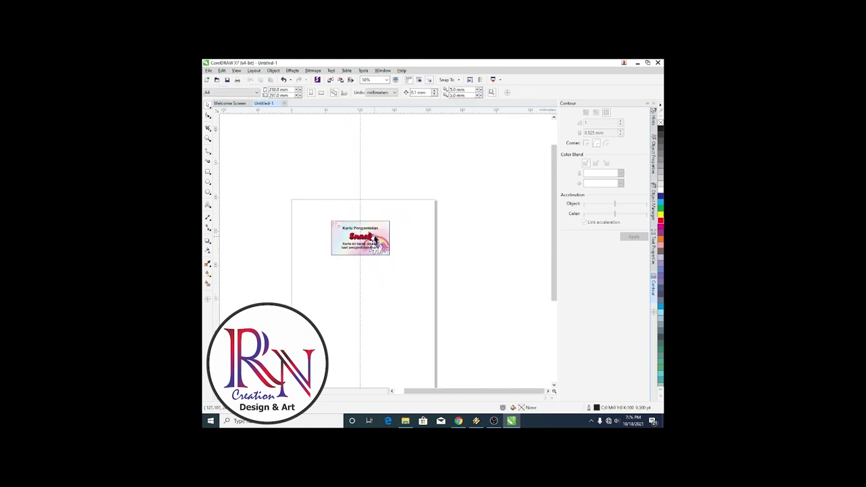
{"action": "scroll", "coordinate": [377, 240], "scroll_direction": "up", "scroll_amount": 1}
{"action": "scroll", "coordinate": [377, 241], "scroll_direction": "down", "scroll_amount": 1}
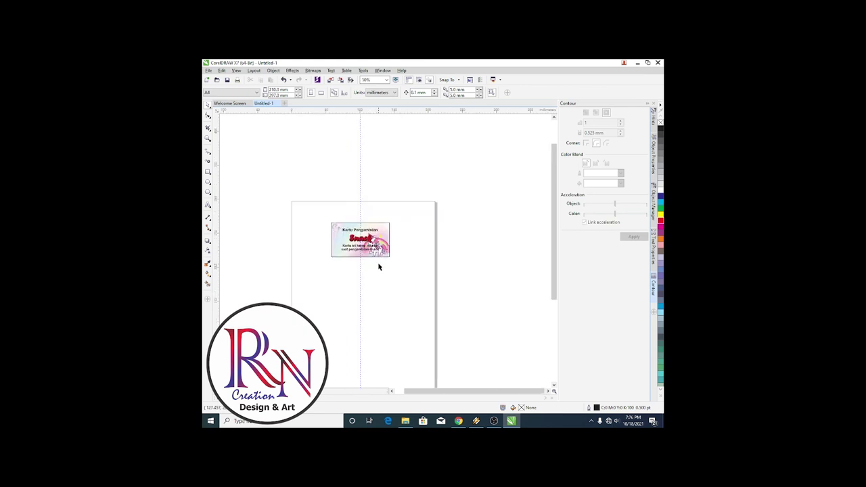
{"action": "scroll", "coordinate": [378, 266], "scroll_direction": "up", "scroll_amount": 1}
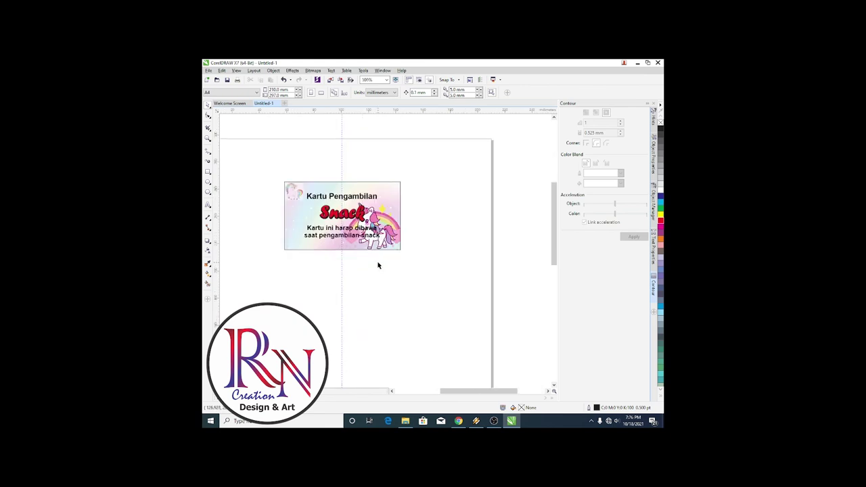